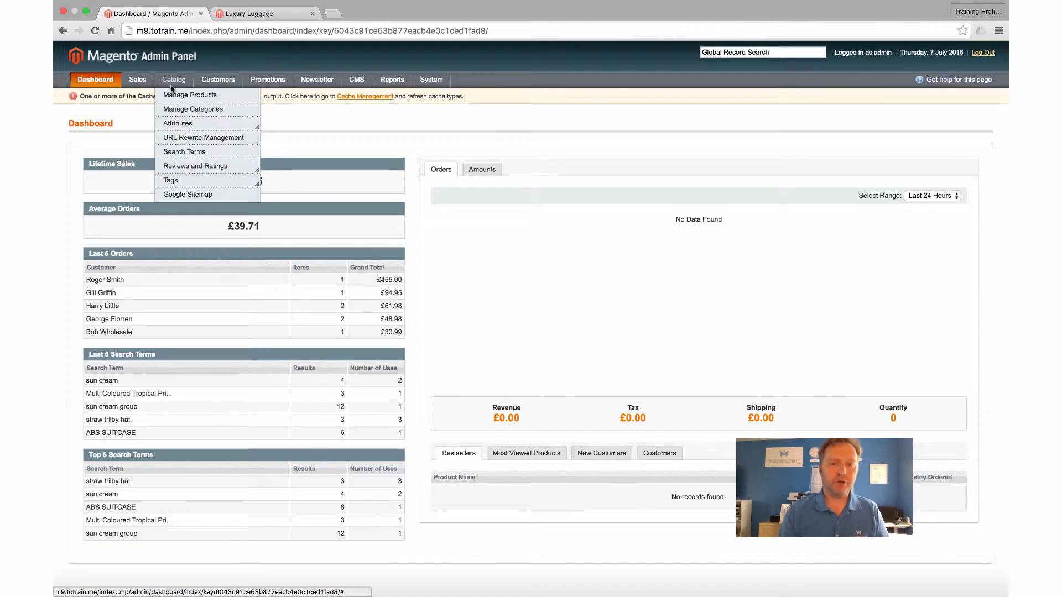
Open the Luxury Suitcase product's inventory settings and examine the out-of-stock threshold and the maximum cart quantity
{"action": "left_click", "coordinate": [173, 95]}
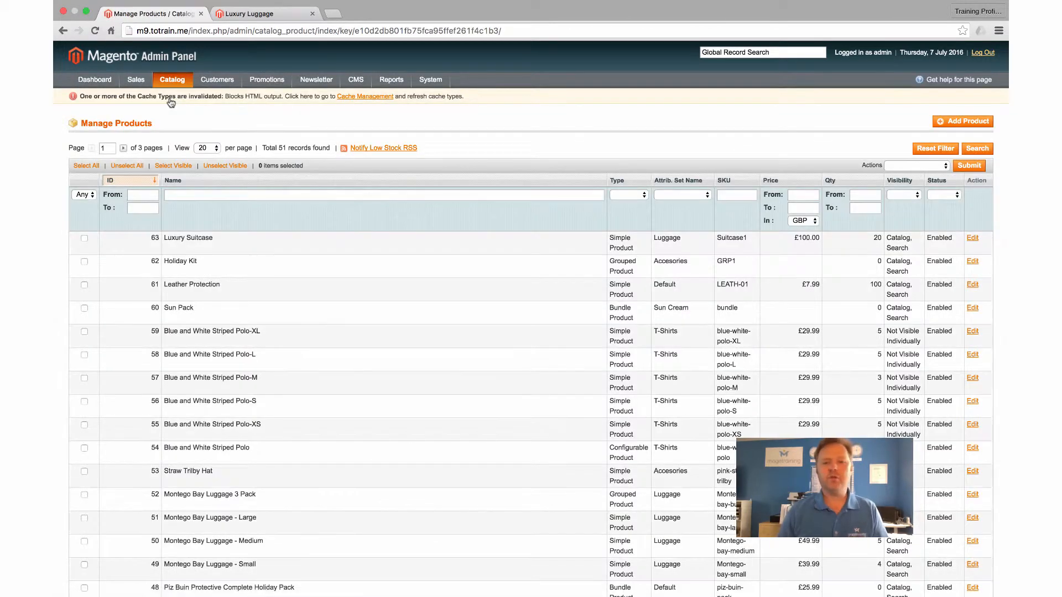
{"action": "left_click", "coordinate": [183, 242]}
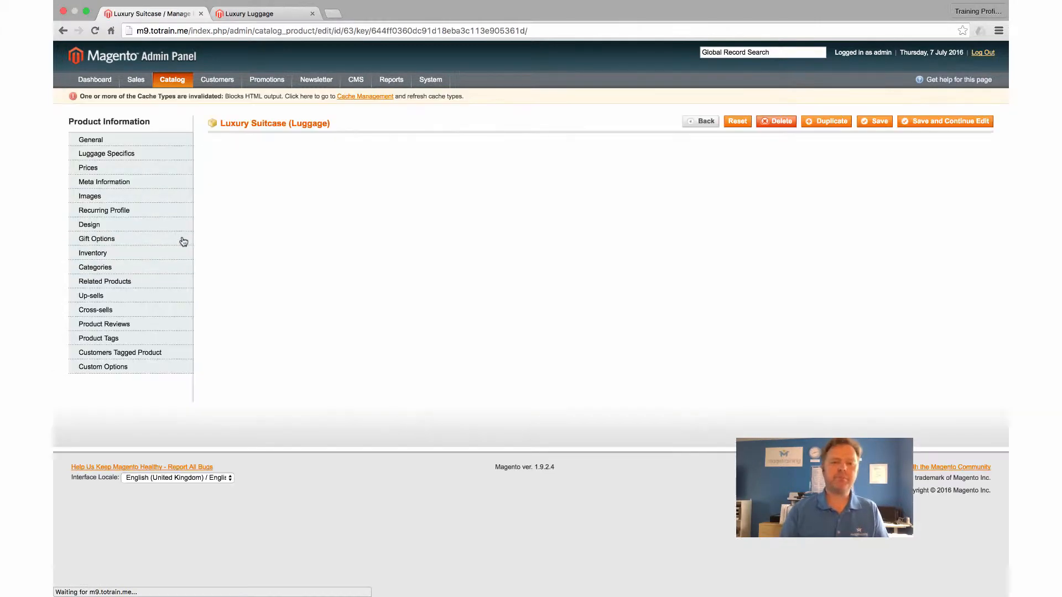
{"action": "left_click", "coordinate": [105, 259]}
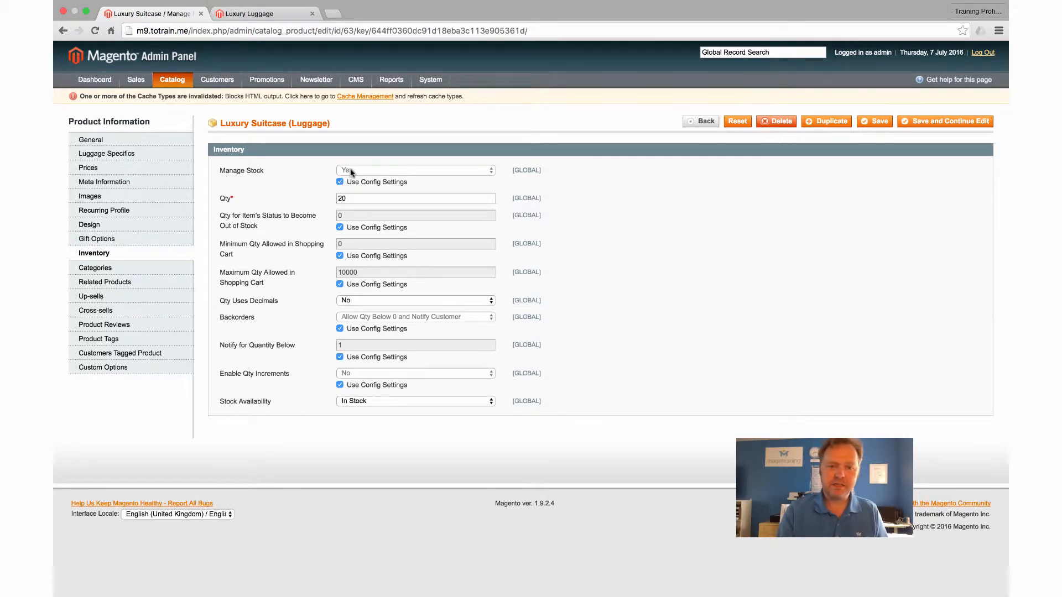
{"action": "double_click", "coordinate": [350, 216]}
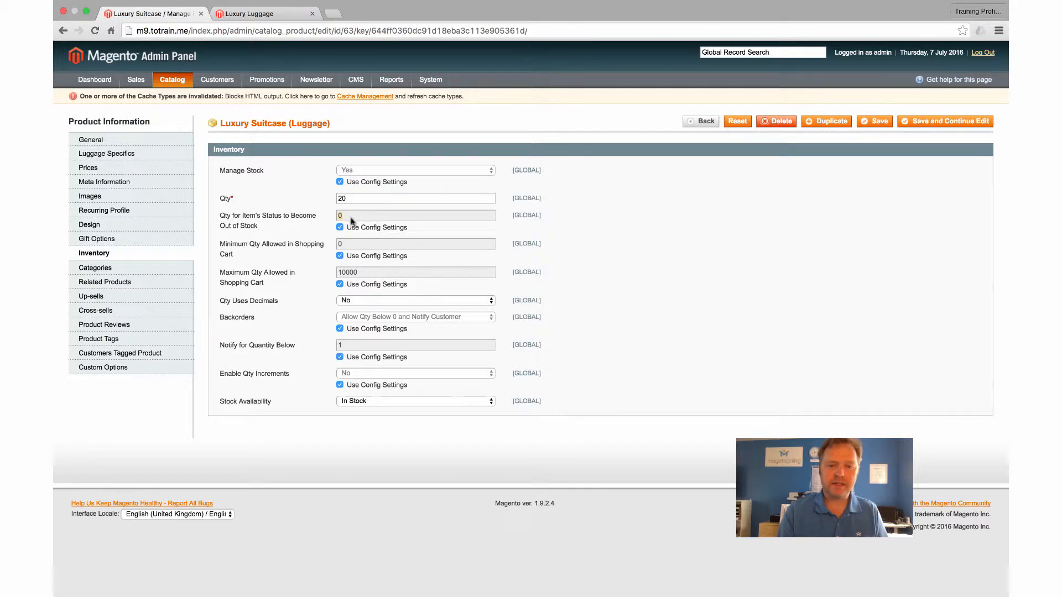
{"action": "double_click", "coordinate": [352, 272]}
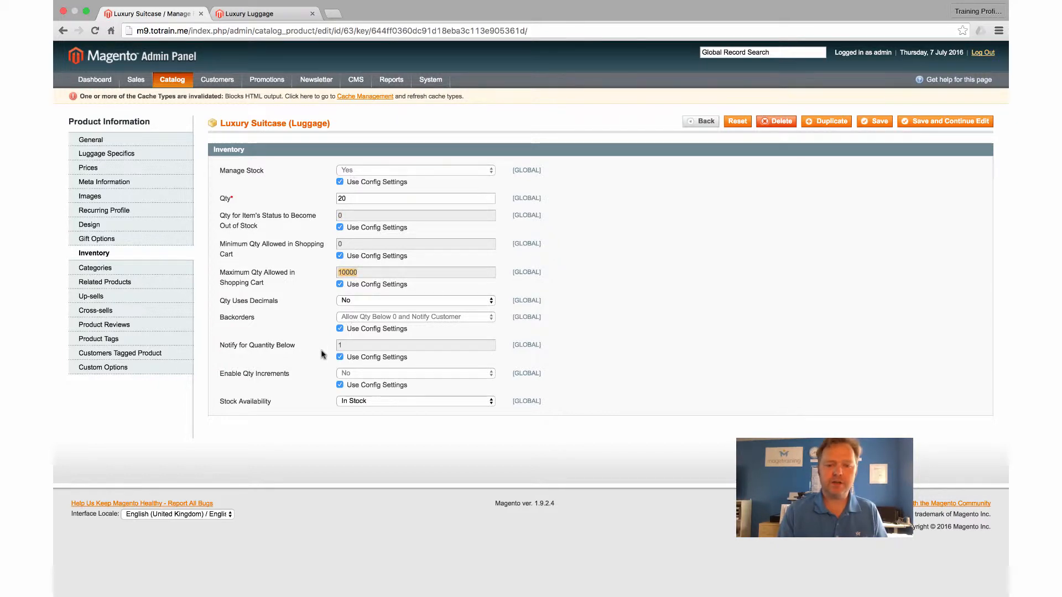
Release Manage Stock from the config settings, view its options, and restore Use Config Settings
{"action": "left_click", "coordinate": [365, 182]}
{"action": "left_click", "coordinate": [373, 171]}
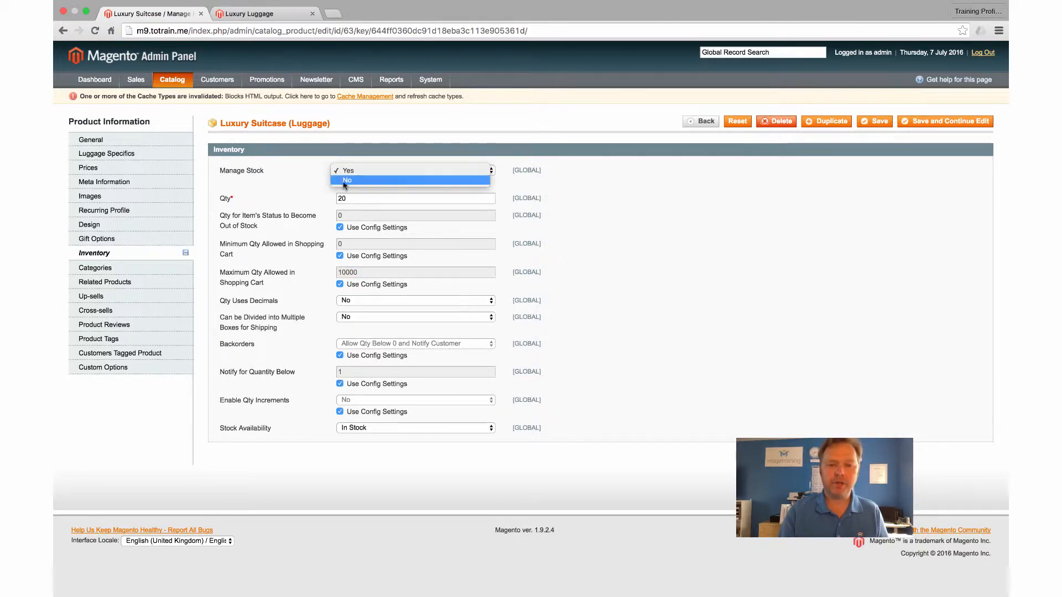
{"action": "left_click", "coordinate": [297, 173]}
{"action": "left_click", "coordinate": [340, 182]}
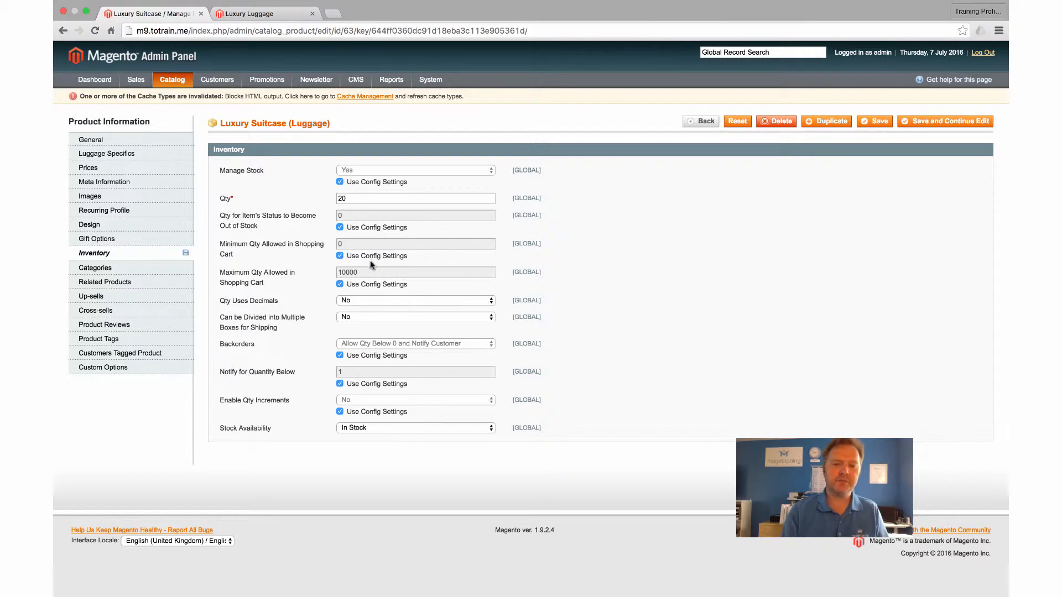
Open the system configuration's Inventory section and examine the default Product Stock Options
{"action": "mouse_move", "coordinate": [431, 83]}
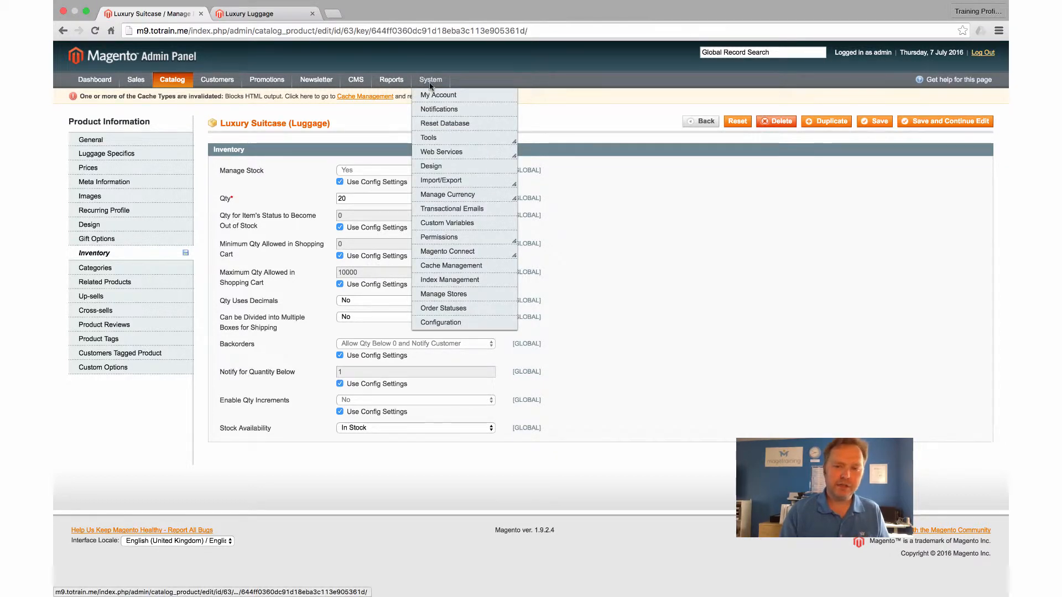
{"action": "left_click", "coordinate": [433, 324]}
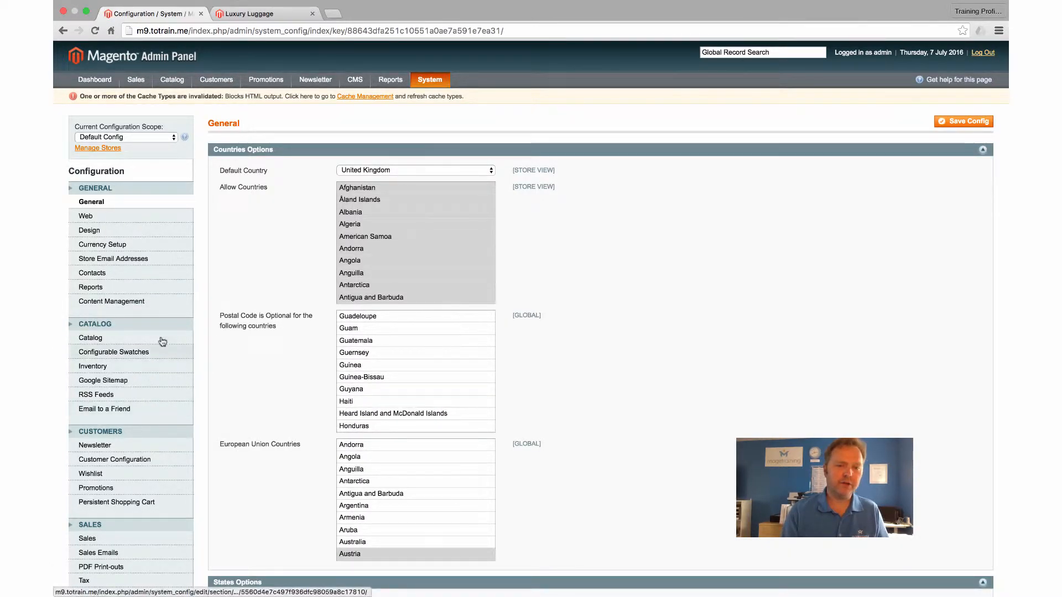
{"action": "left_click", "coordinate": [100, 369]}
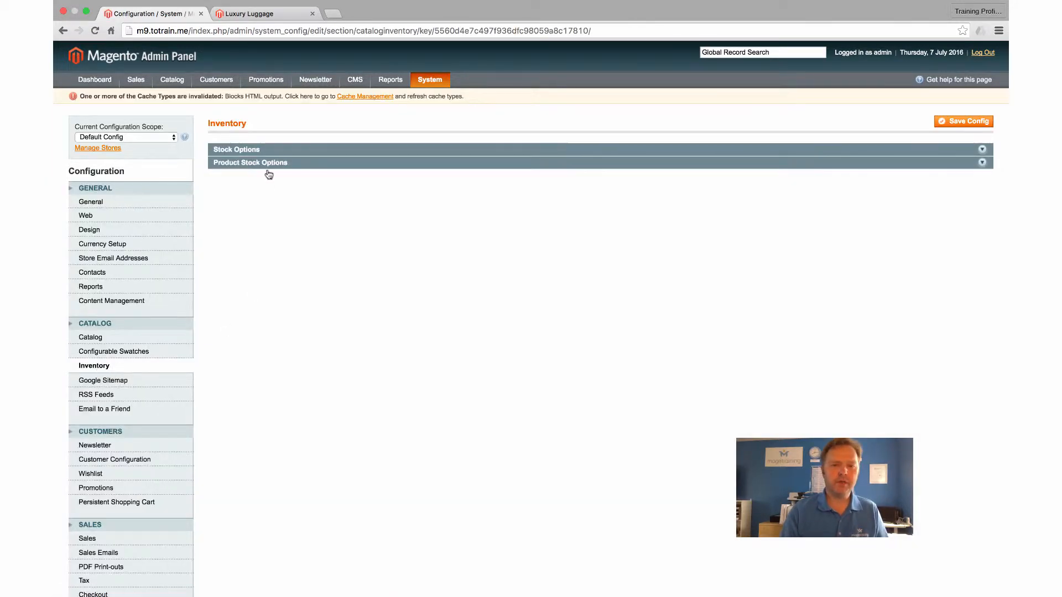
{"action": "left_click", "coordinate": [264, 164]}
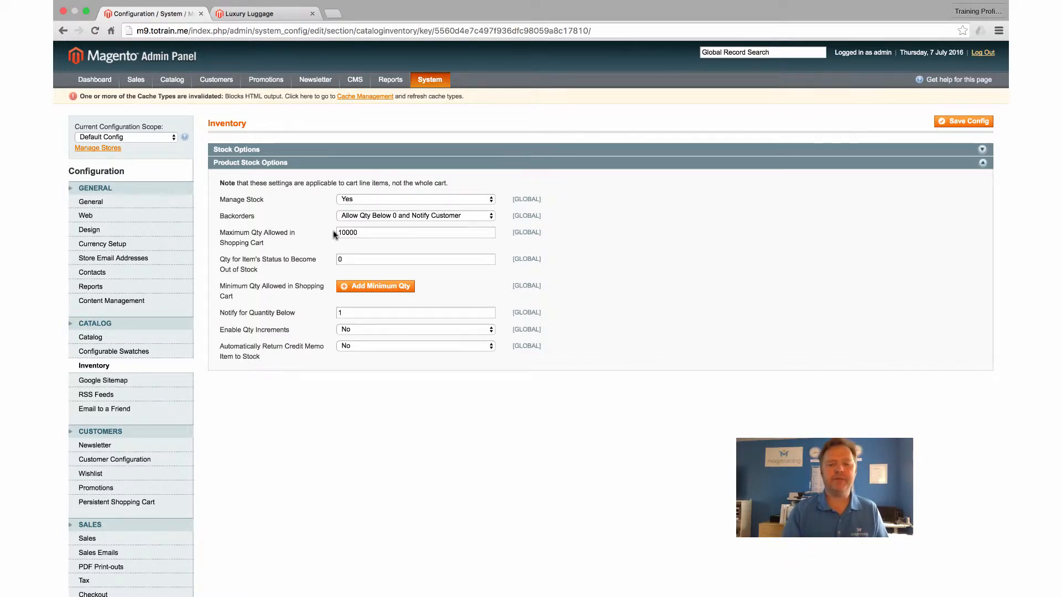
Reopen the Luxury Suitcase product's inventory settings from the catalog
{"action": "left_click", "coordinate": [171, 95]}
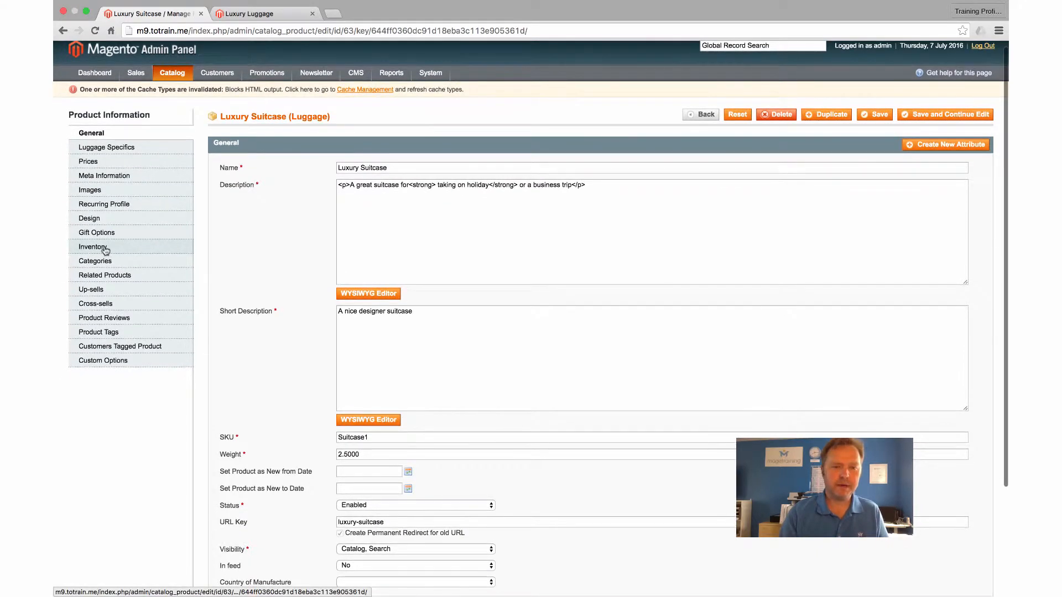
{"action": "left_click", "coordinate": [104, 253]}
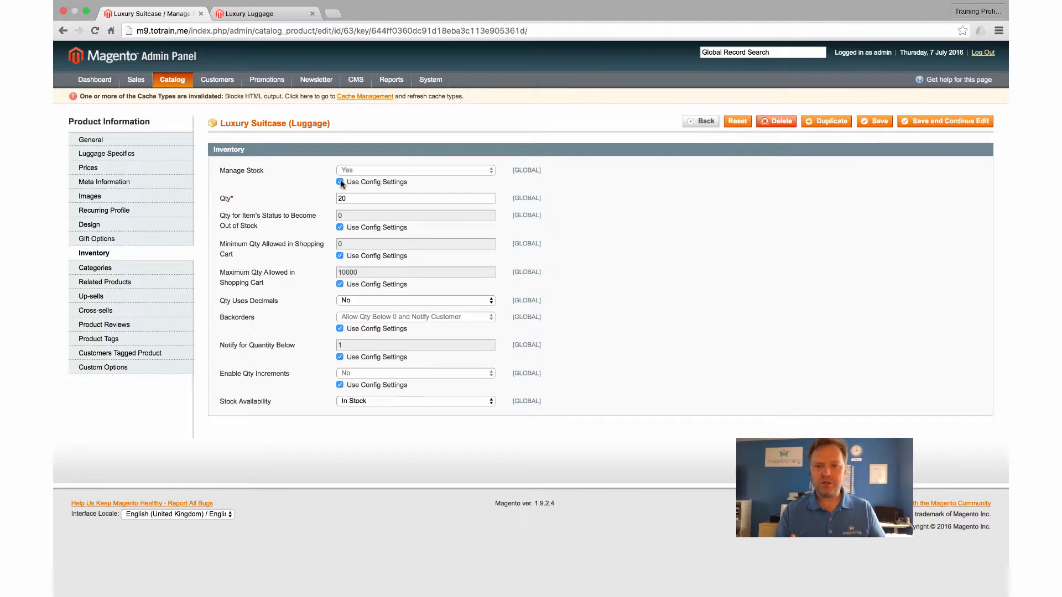
Override Manage Stock with No as a trial, and restore it to Yes with Use Config Settings enabled
{"action": "left_click", "coordinate": [340, 183]}
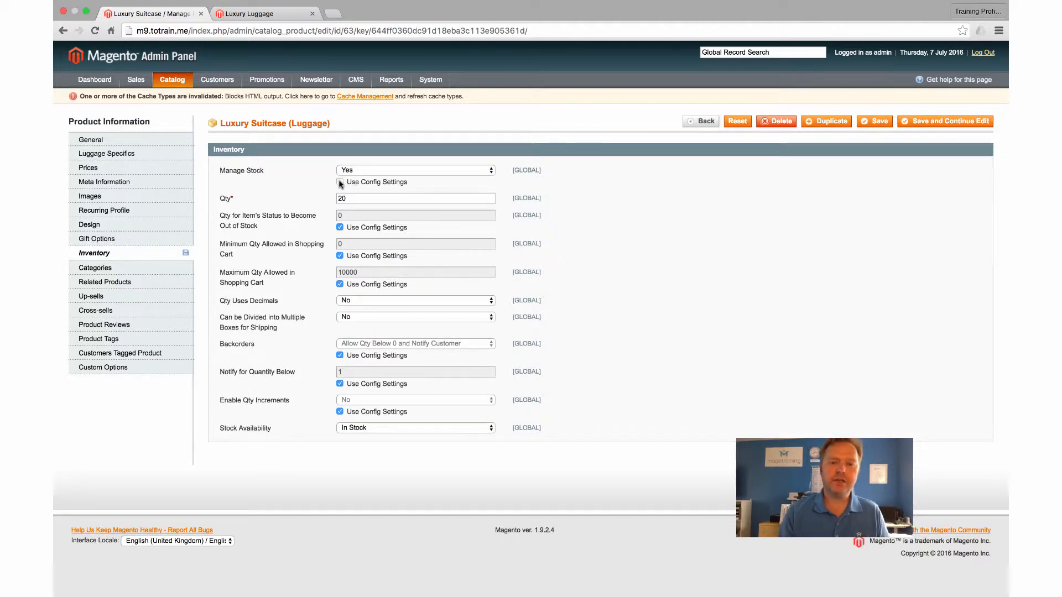
{"action": "left_click", "coordinate": [379, 172]}
{"action": "left_click", "coordinate": [368, 183]}
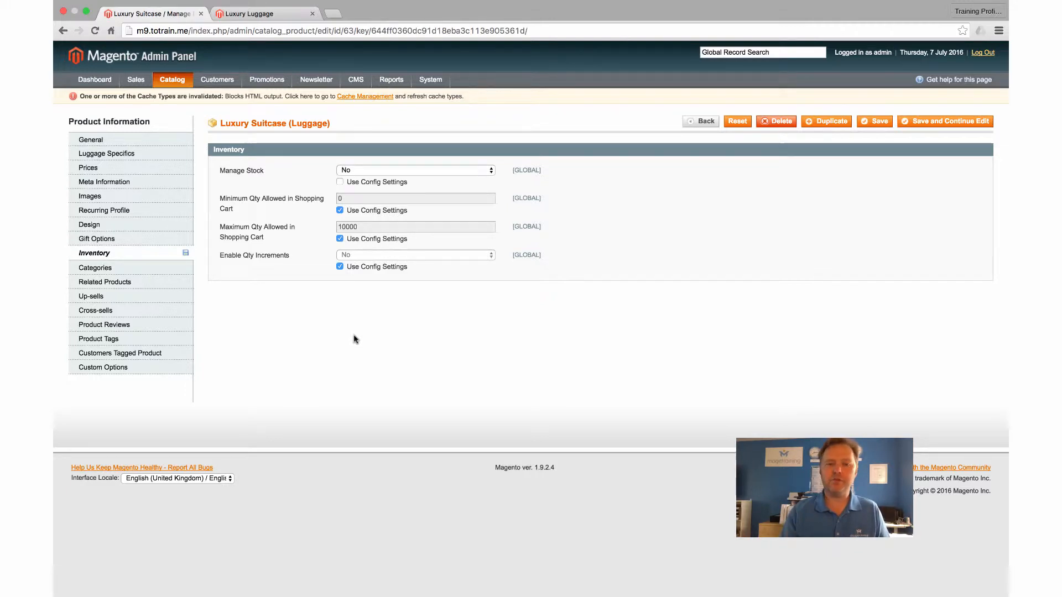
{"action": "left_click", "coordinate": [365, 173]}
{"action": "left_click", "coordinate": [359, 166]}
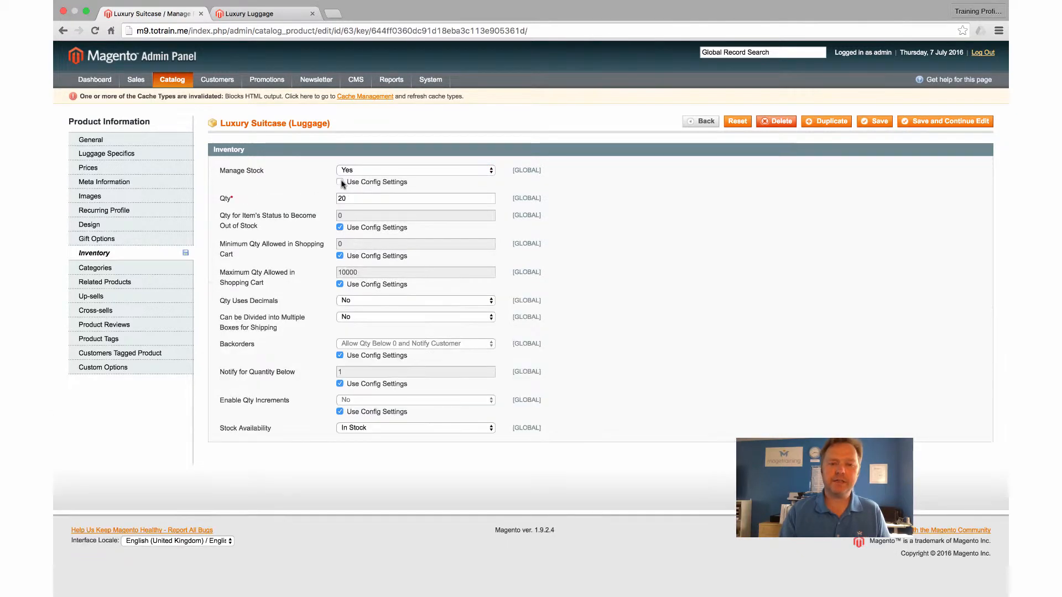
{"action": "left_click", "coordinate": [340, 183]}
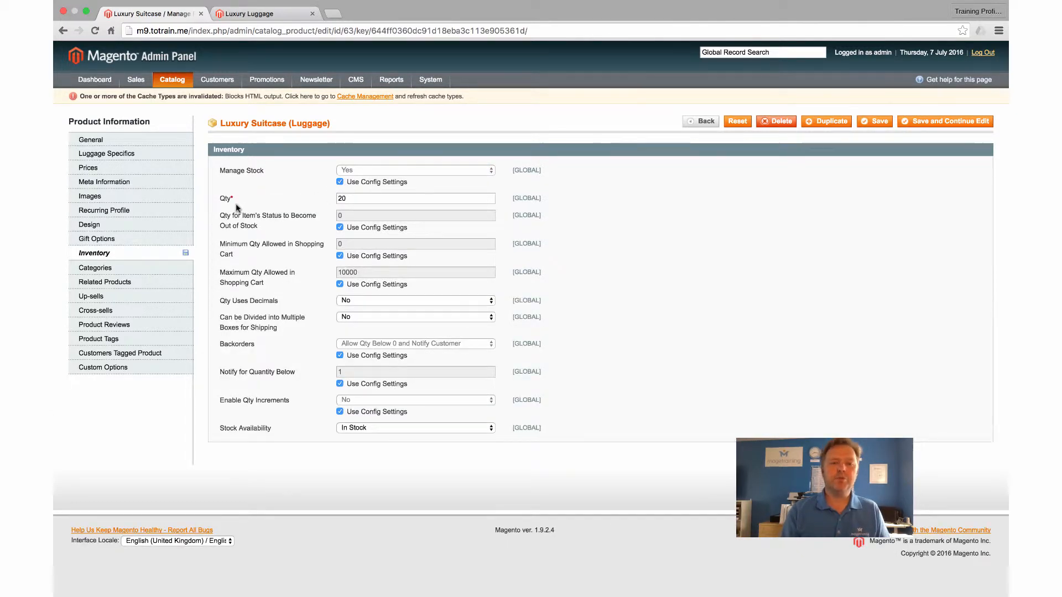
Try a quantity of 2 as the item's out-of-stock threshold, and restore its Use Config Settings option
{"action": "left_click", "coordinate": [363, 199]}
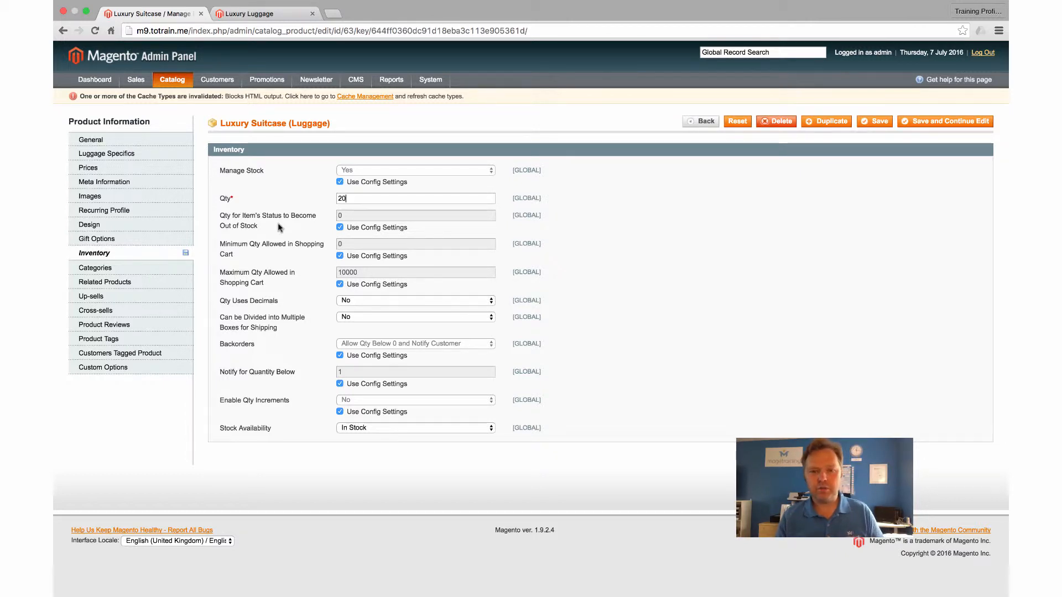
{"action": "left_click", "coordinate": [339, 228]}
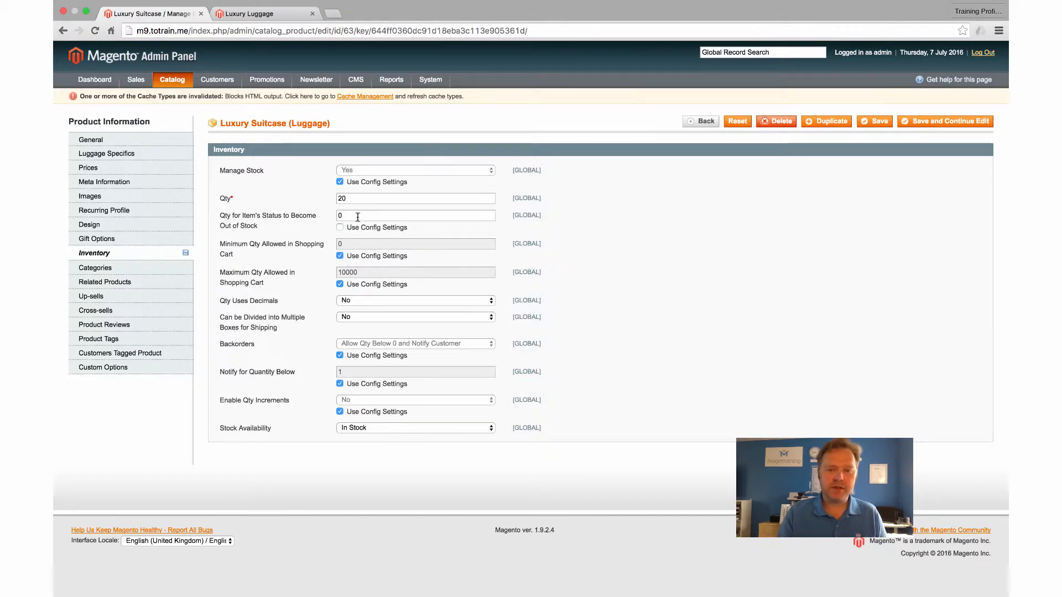
{"action": "type", "text": "2"}
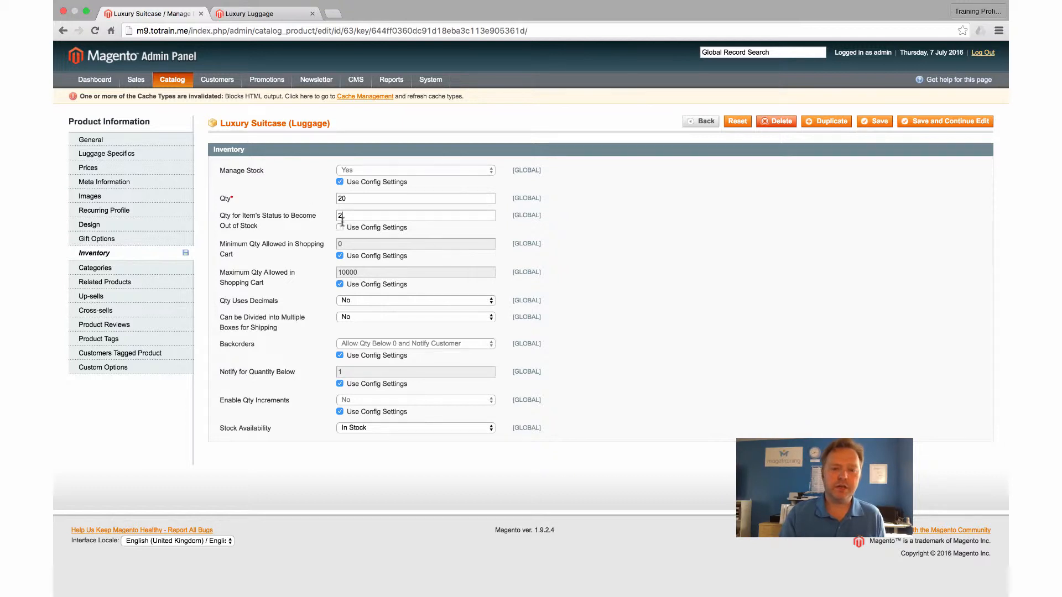
{"action": "left_click_drag", "start_coordinate": [342, 215], "coordinate": [310, 217]}
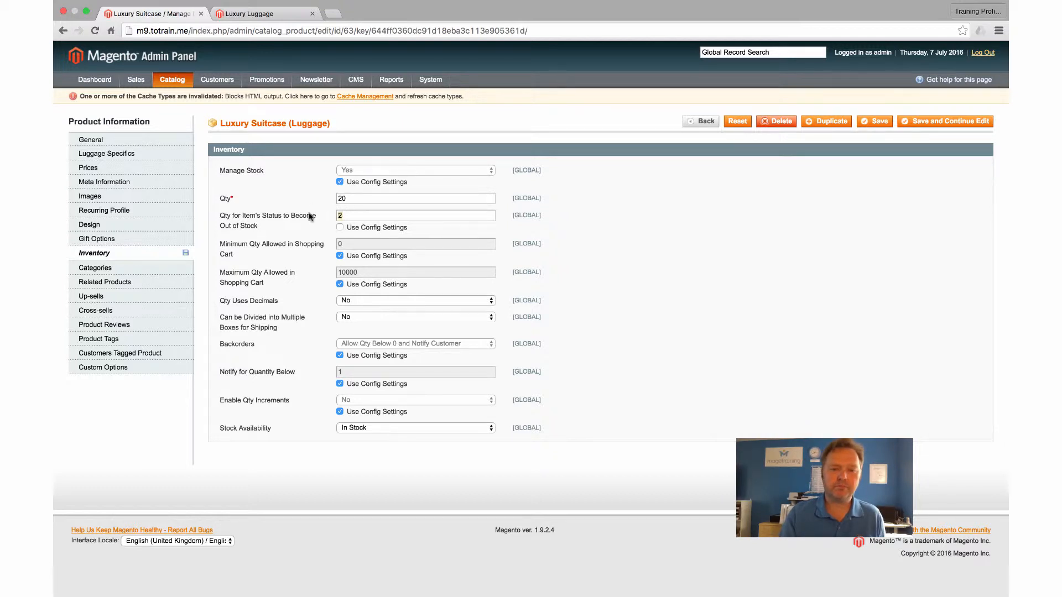
{"action": "left_click", "coordinate": [340, 228]}
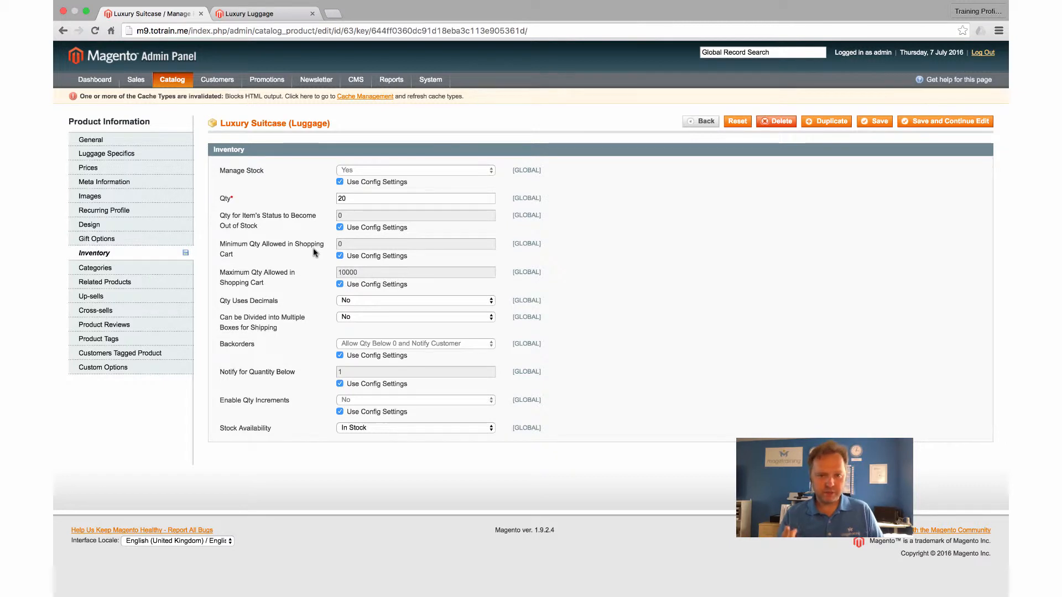
Override the minimum quantity allowed in the shopping cart with 5 and save the product, keeping it open for editing
{"action": "left_click", "coordinate": [340, 256]}
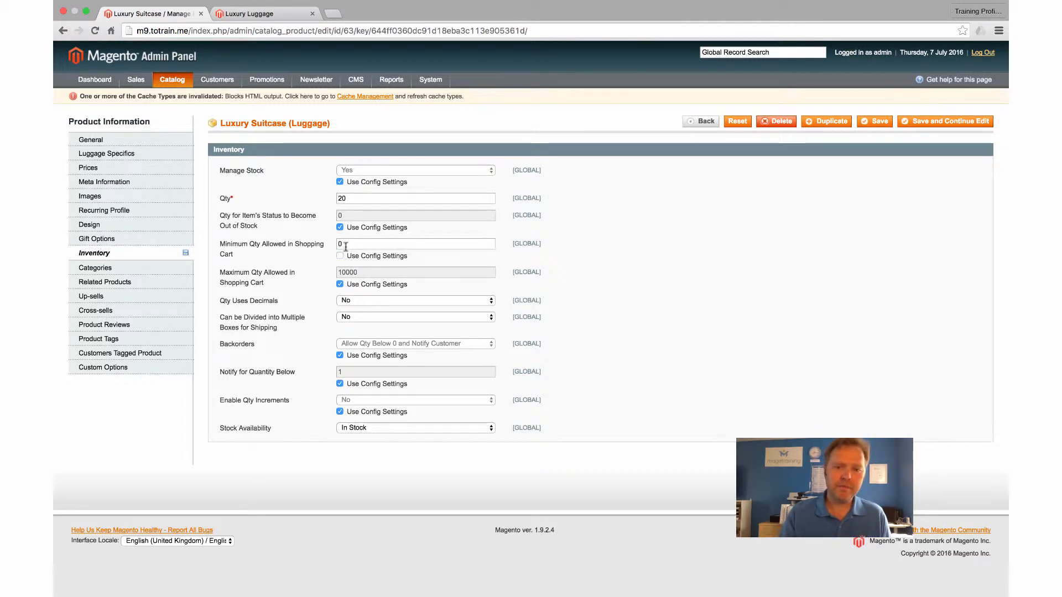
{"action": "left_click_drag", "start_coordinate": [344, 244], "coordinate": [315, 237]}
{"action": "type", "text": "5"}
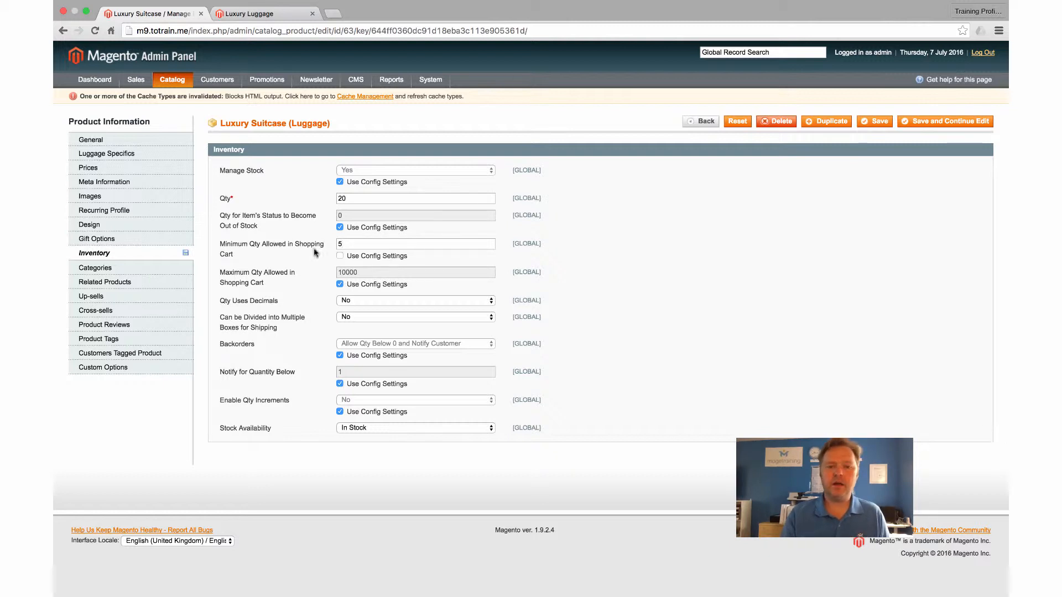
{"action": "left_click", "coordinate": [907, 123]}
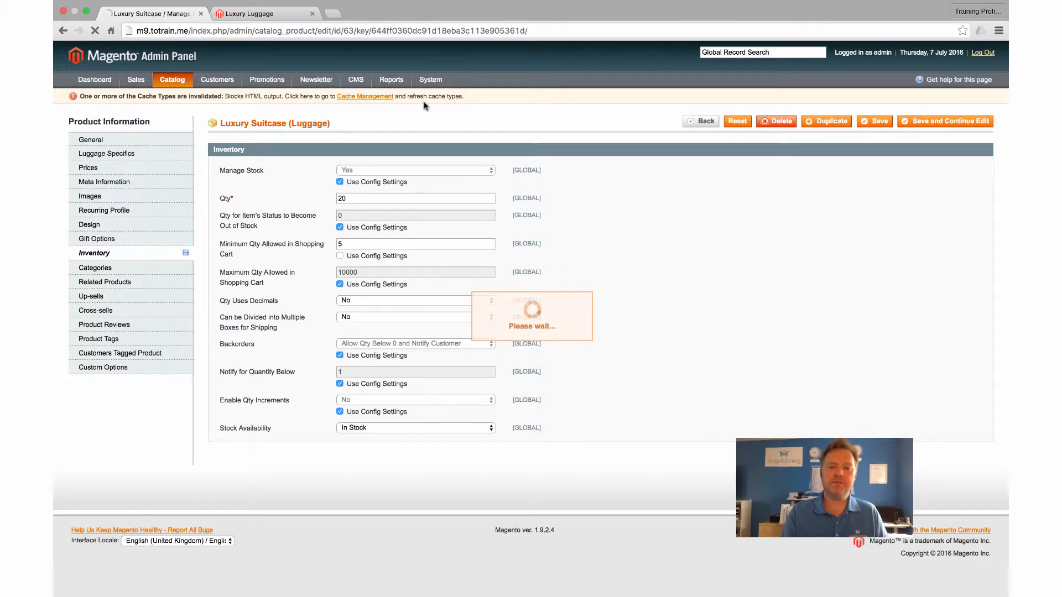
Switch to the storefront, open the Luxury Suitcase from the luggage category, and add a quantity of 1 to the cart
{"action": "left_click", "coordinate": [287, 13]}
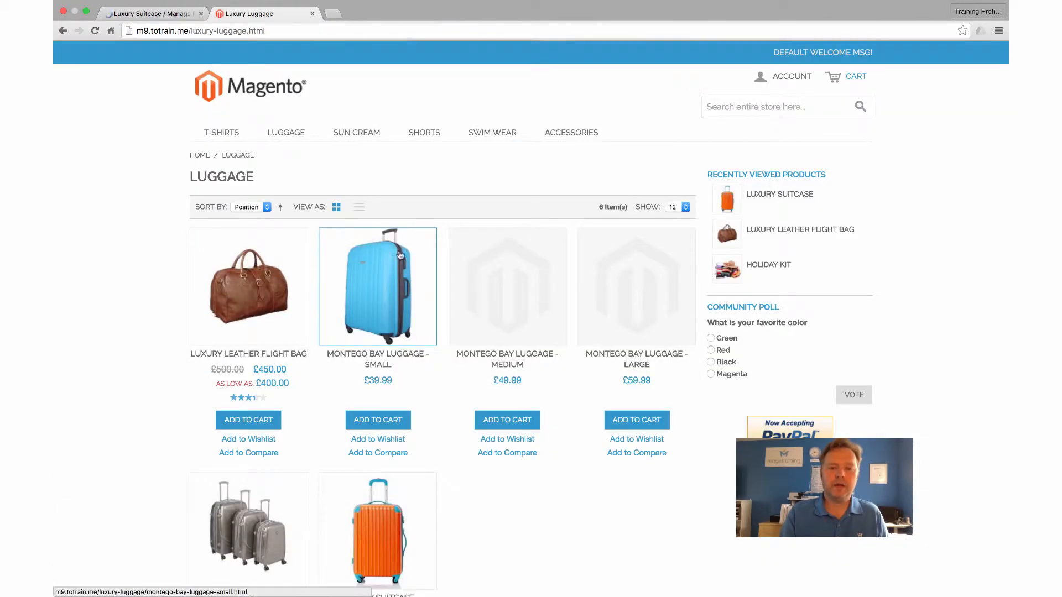
{"action": "scroll", "coordinate": [415, 261], "scroll_direction": "down", "scroll_amount": 5}
{"action": "left_click", "coordinate": [362, 298]}
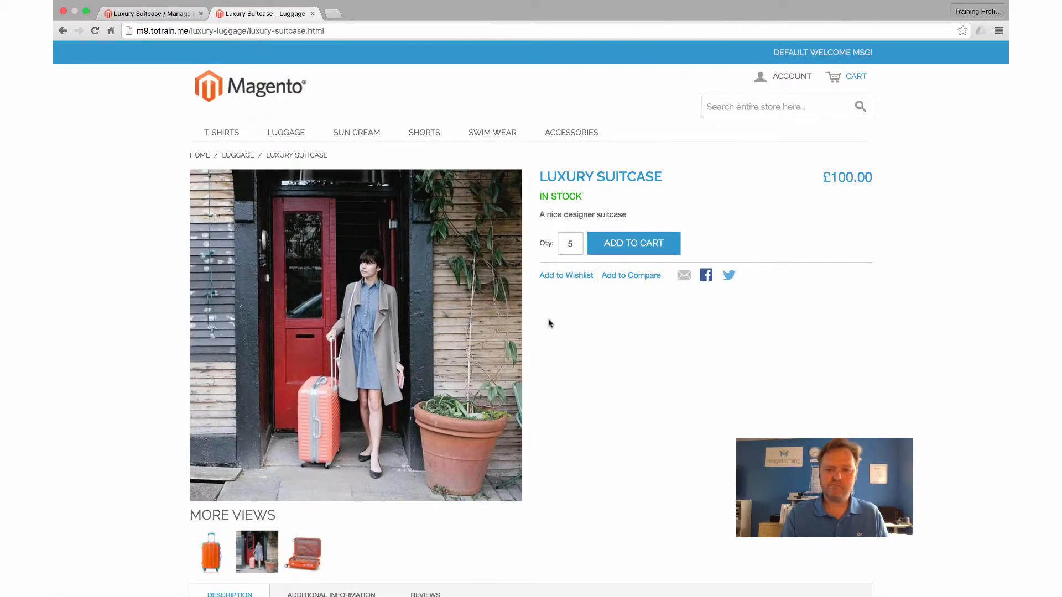
{"action": "double_click", "coordinate": [577, 244]}
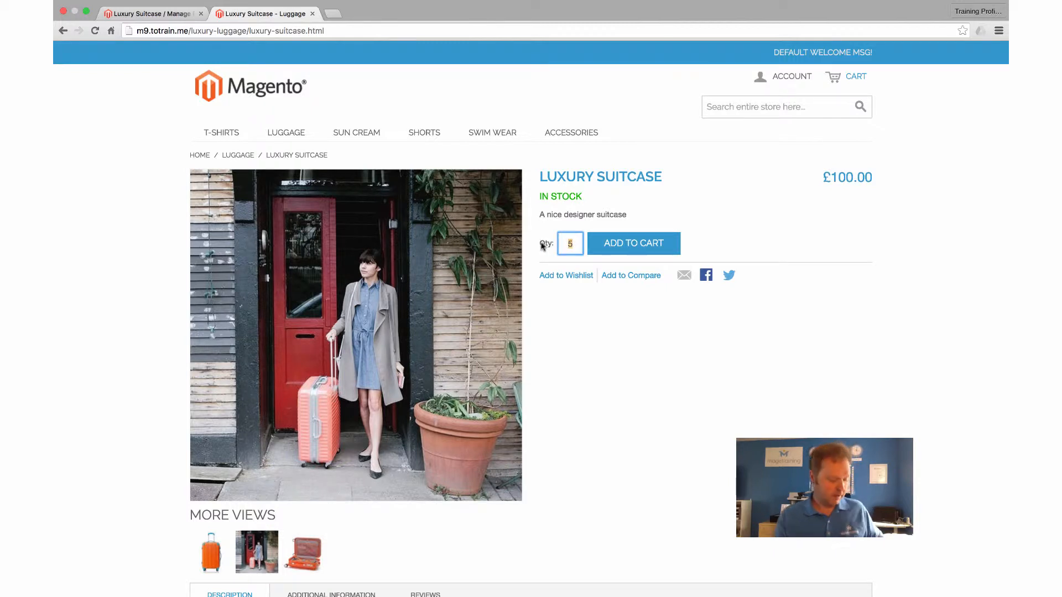
{"action": "type", "text": "1"}
{"action": "left_click", "coordinate": [612, 243]}
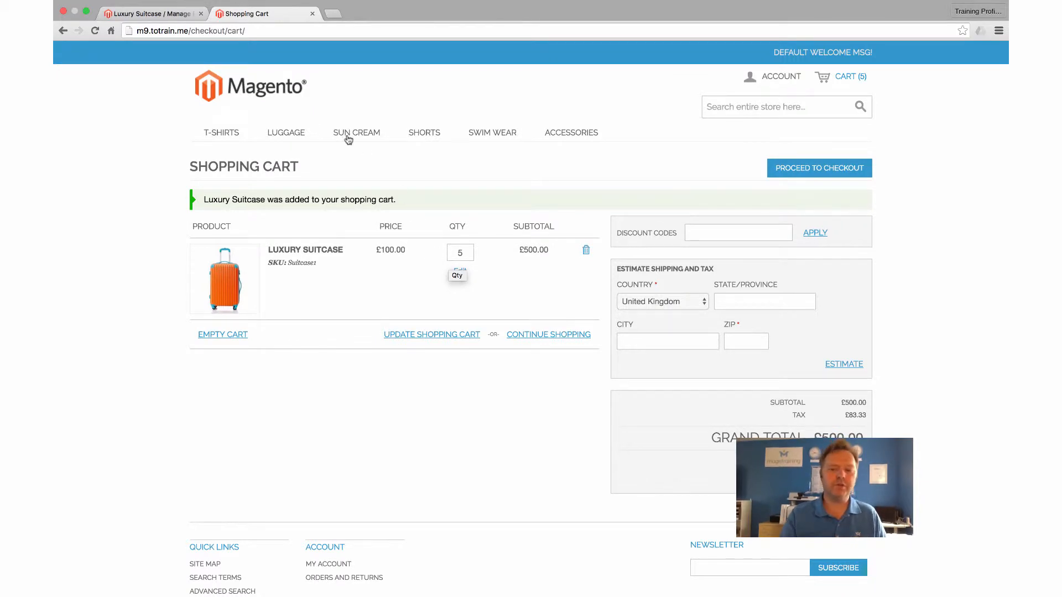
Back in the admin product page, reset the minimum cart quantity to 0, re-enable its Use Config Settings and save the product
{"action": "left_click", "coordinate": [155, 13]}
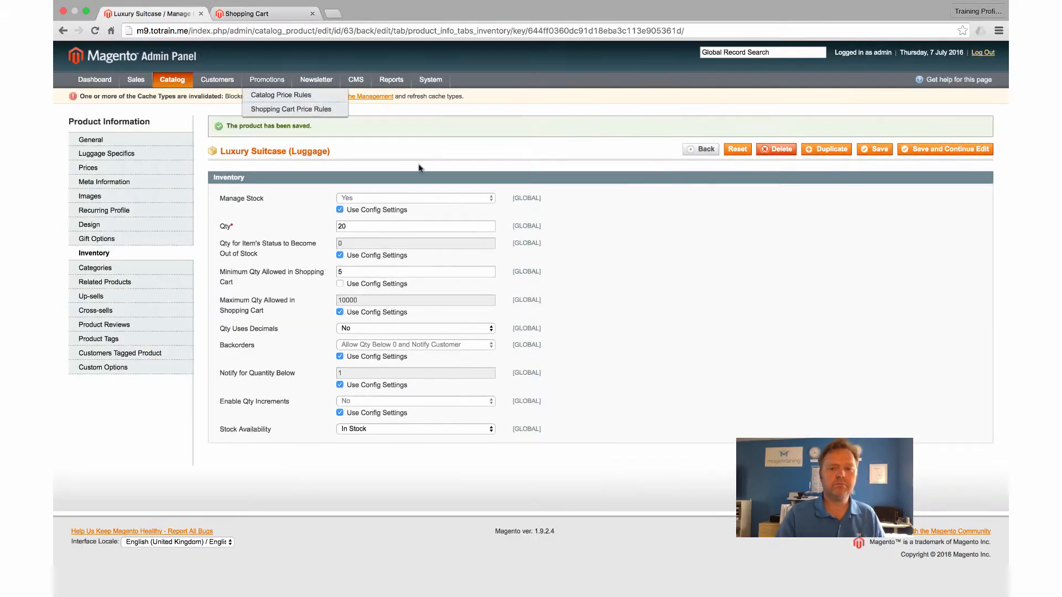
{"action": "left_click", "coordinate": [340, 284]}
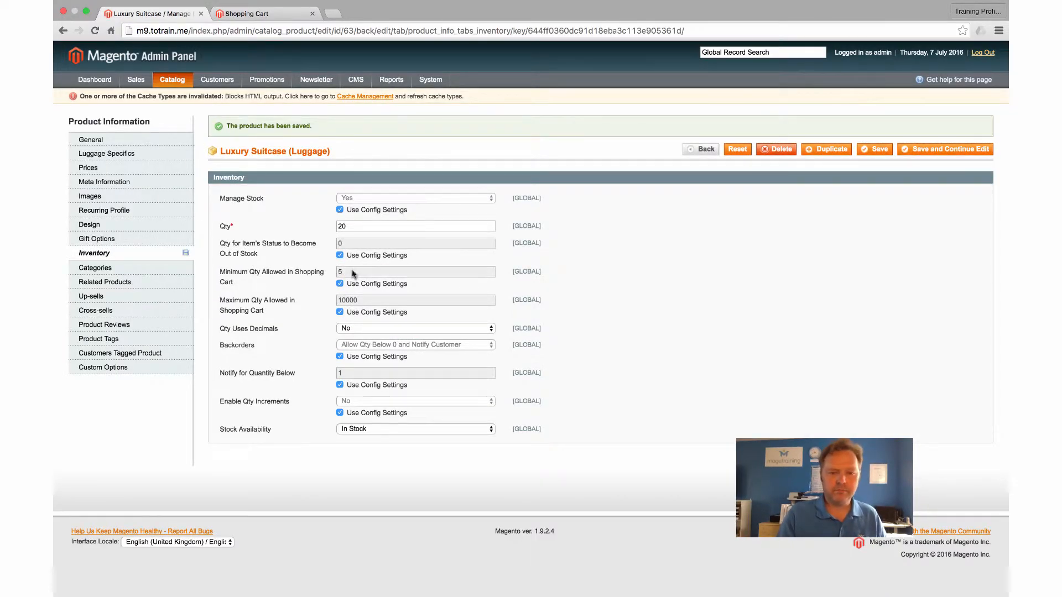
{"action": "left_click", "coordinate": [340, 284]}
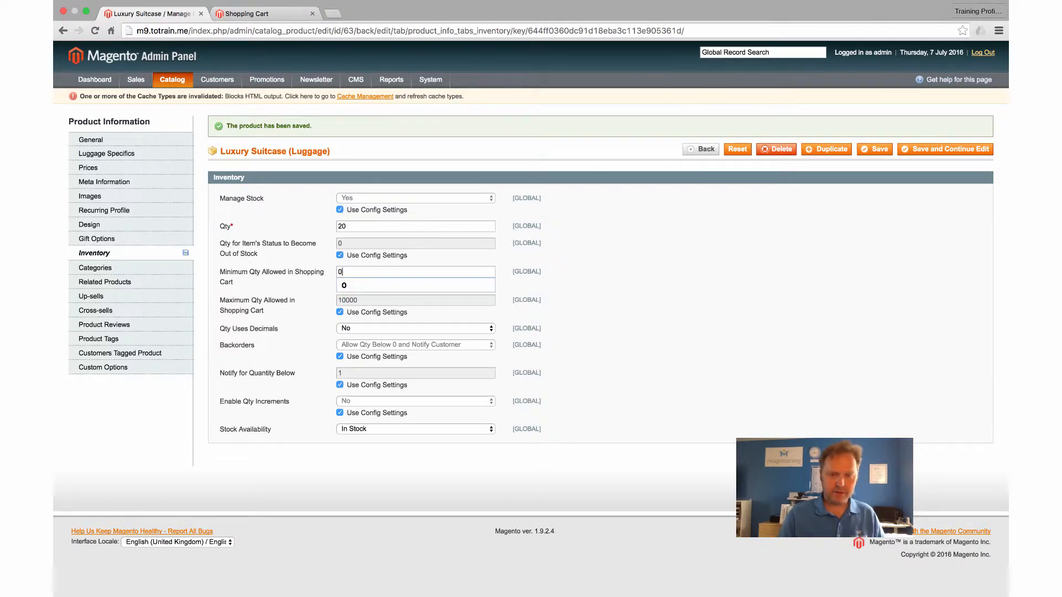
{"action": "left_click", "coordinate": [341, 283]}
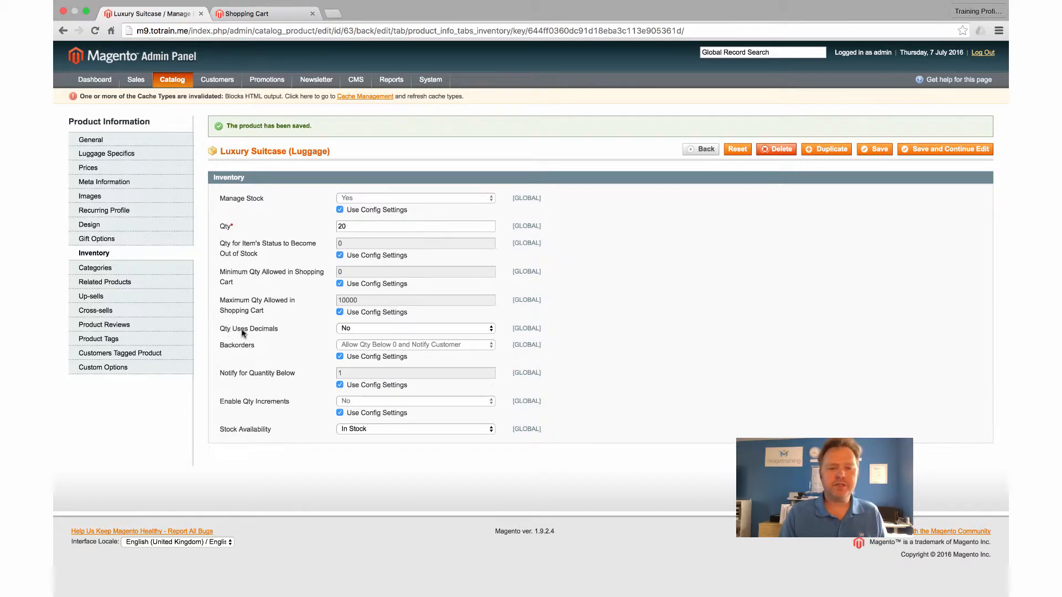
Set Qty Uses Decimals to Yes for the Luxury Suitcase
{"action": "left_click", "coordinate": [350, 329]}
{"action": "left_click", "coordinate": [362, 338]}
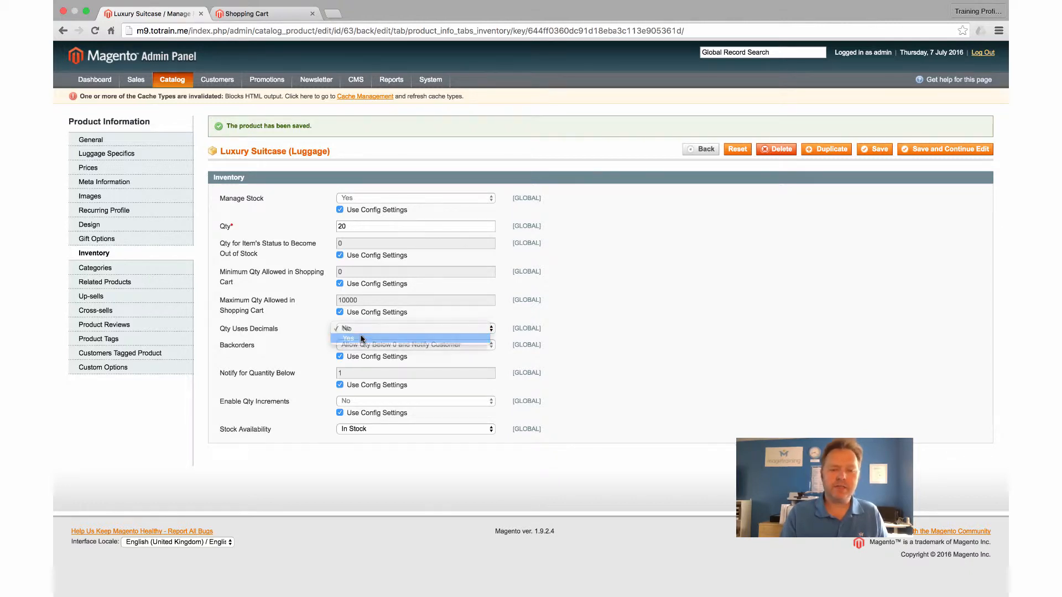
{"action": "scroll", "coordinate": [266, 366], "scroll_direction": "down", "scroll_amount": 1}
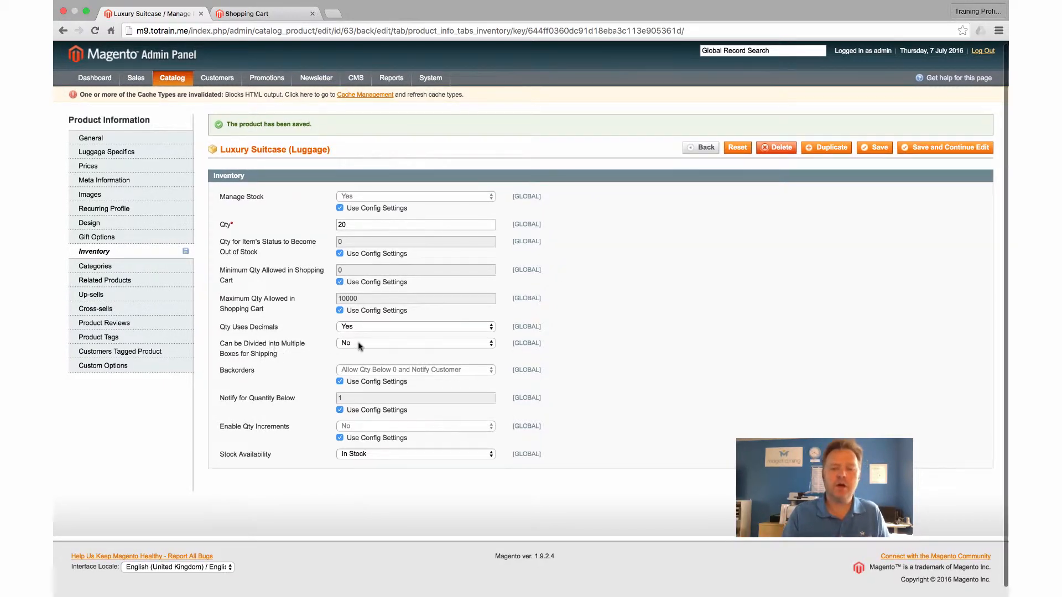
Save the Luxury Suitcase product, keeping it open for editing
{"action": "scroll", "coordinate": [354, 342], "scroll_direction": "up", "scroll_amount": 2}
{"action": "scroll", "coordinate": [356, 343], "scroll_direction": "down", "scroll_amount": 1}
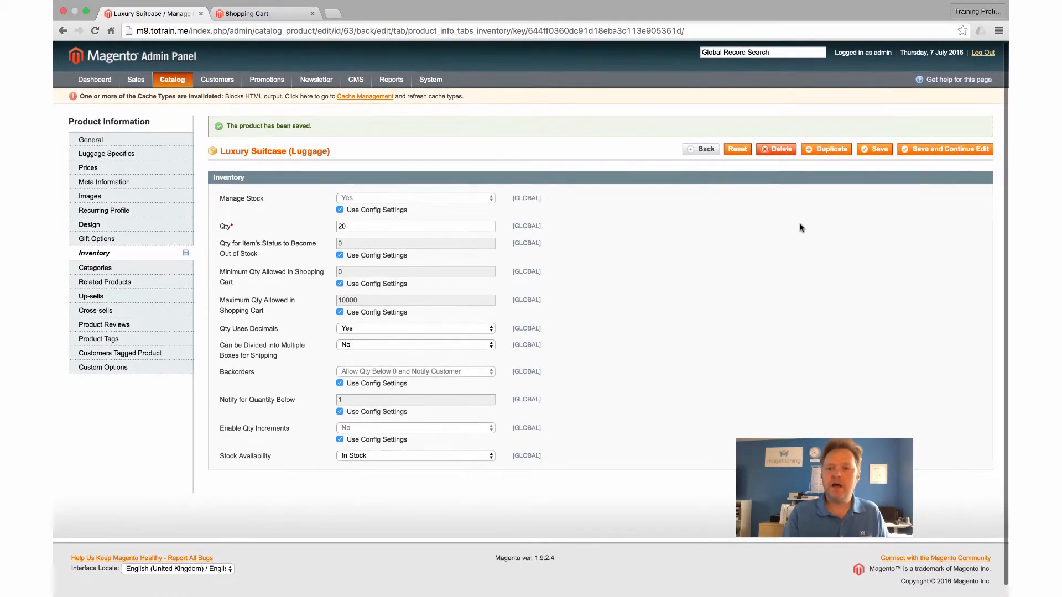
{"action": "left_click", "coordinate": [933, 149]}
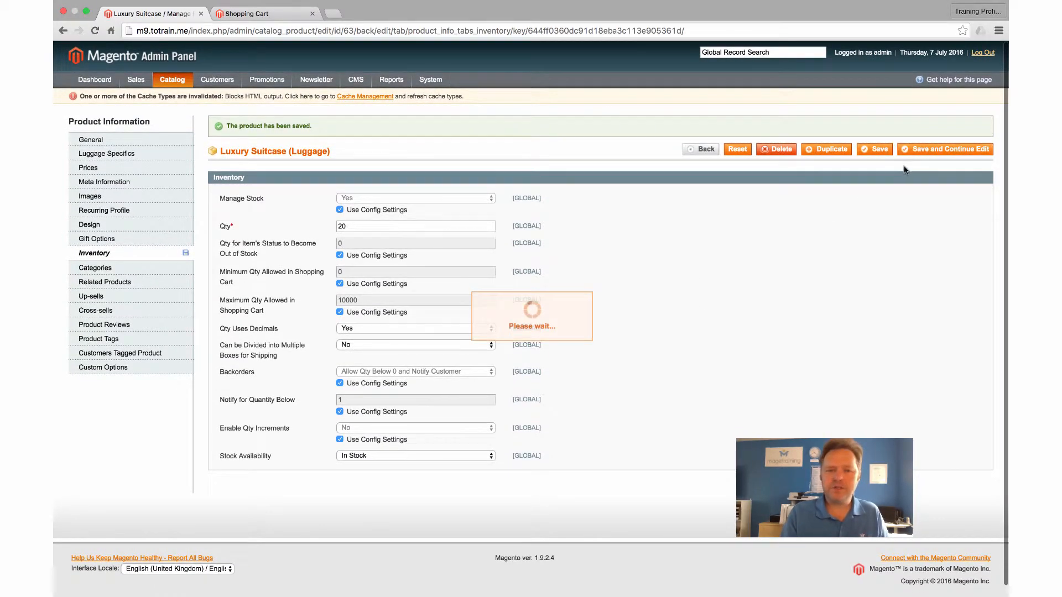
Switch to the storefront, open the Luxury Suitcase from the luggage category, and add a quantity of 1.5 to the cart
{"action": "left_click", "coordinate": [244, 14]}
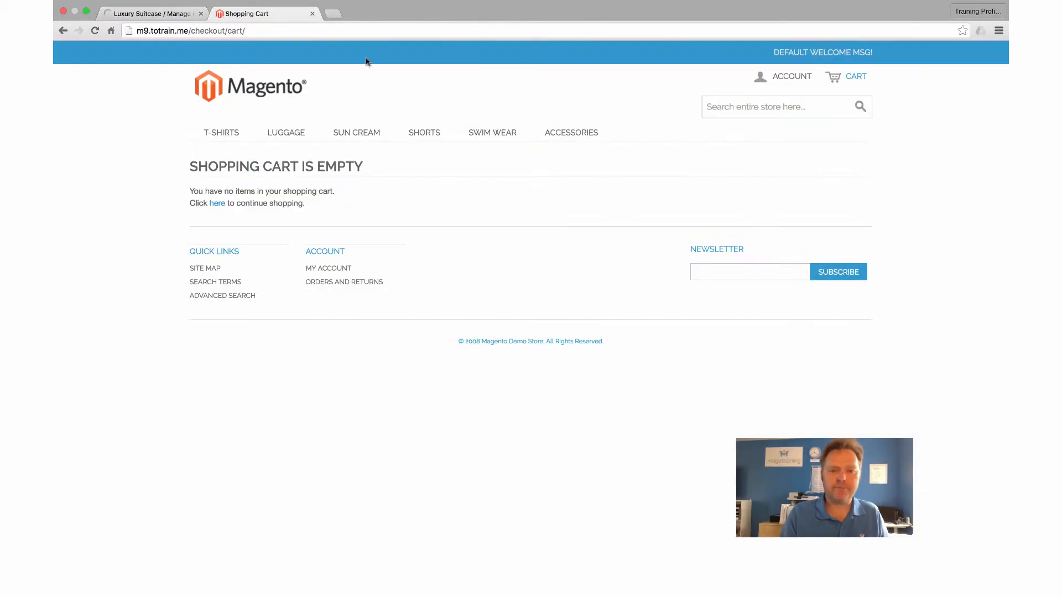
{"action": "left_click", "coordinate": [298, 138]}
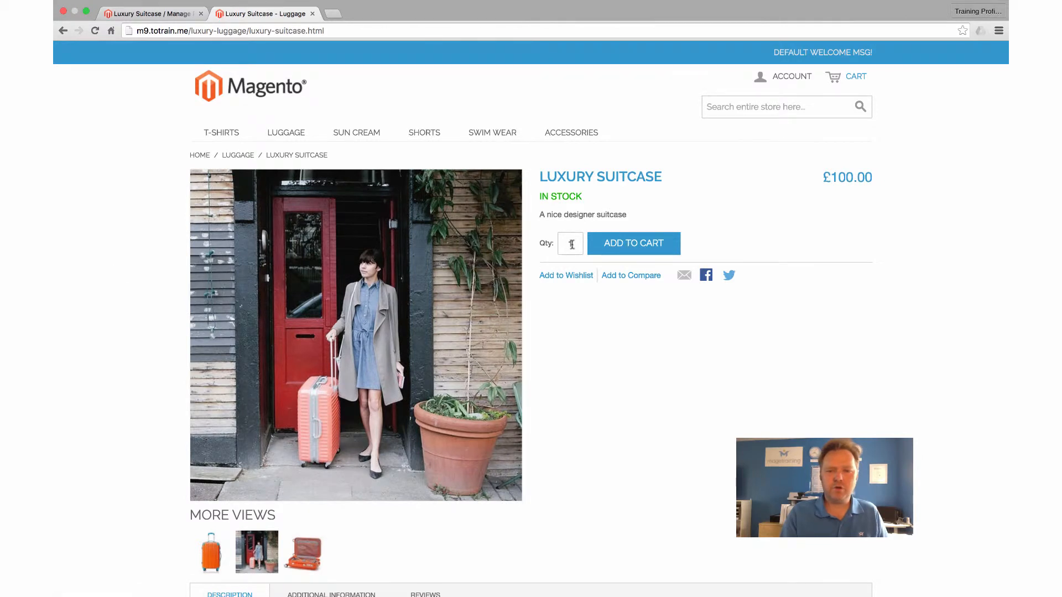
{"action": "left_click", "coordinate": [571, 246]}
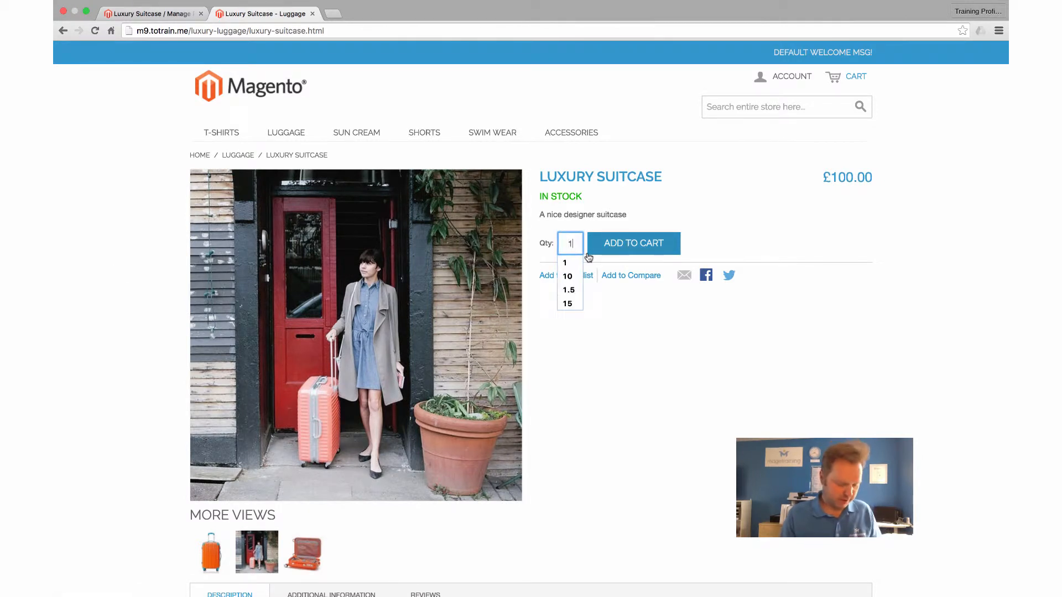
{"action": "type", "text": ".5"}
{"action": "left_click", "coordinate": [625, 245]}
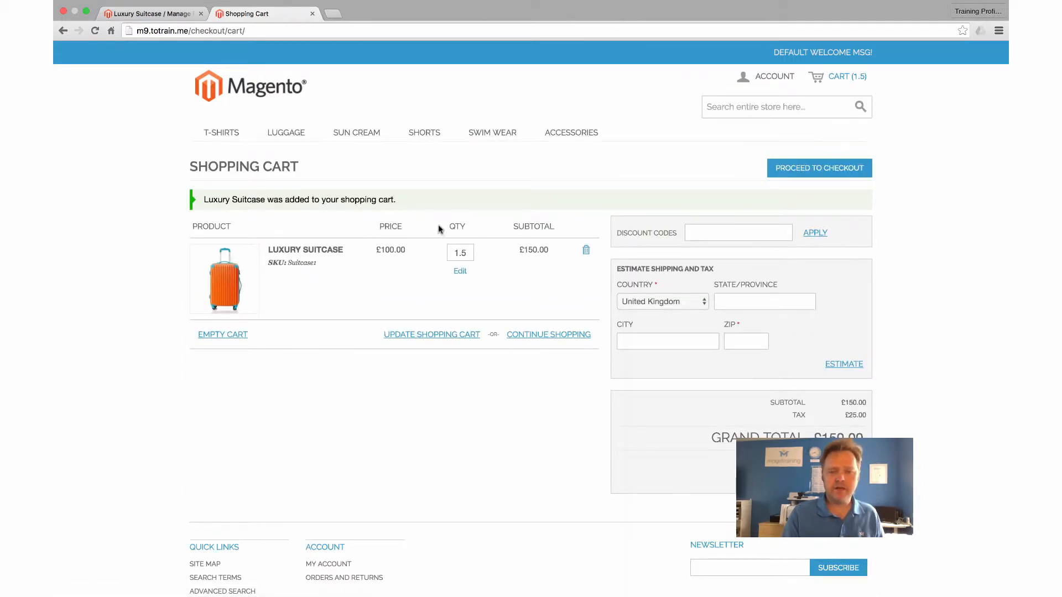
{"action": "scroll", "coordinate": [480, 266], "scroll_direction": "down", "scroll_amount": 1}
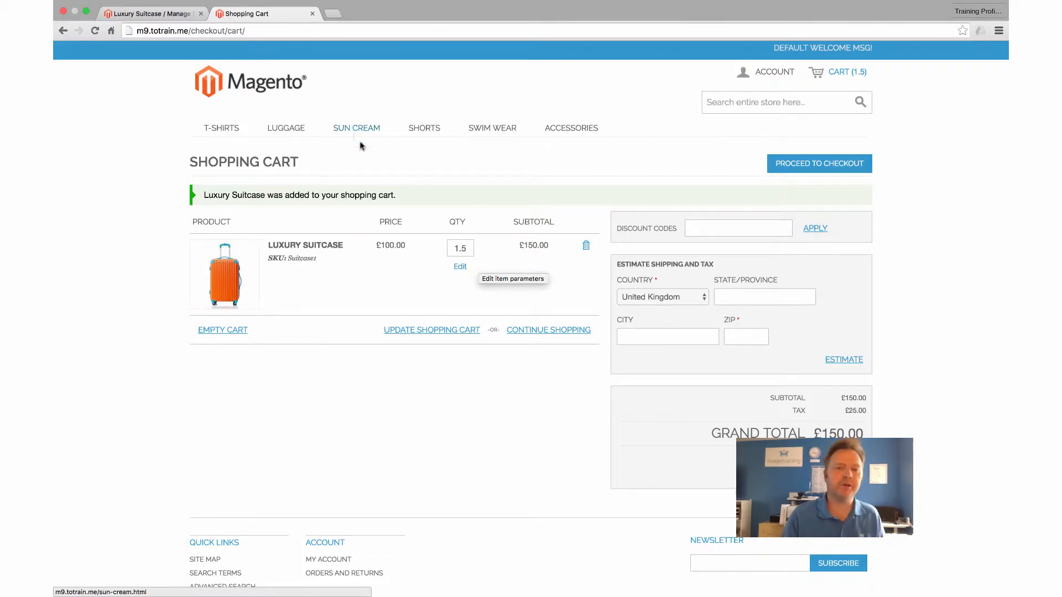
Back in the admin product page, set Qty Uses Decimals to No for the Luxury Suitcase
{"action": "left_click", "coordinate": [151, 18]}
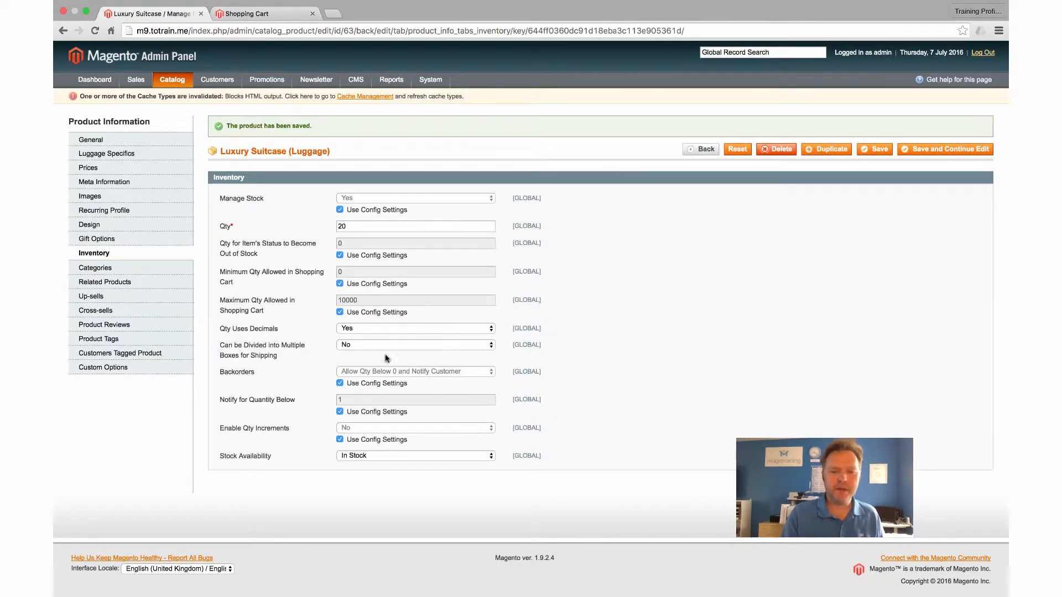
{"action": "left_click", "coordinate": [373, 328]}
{"action": "left_click", "coordinate": [366, 322]}
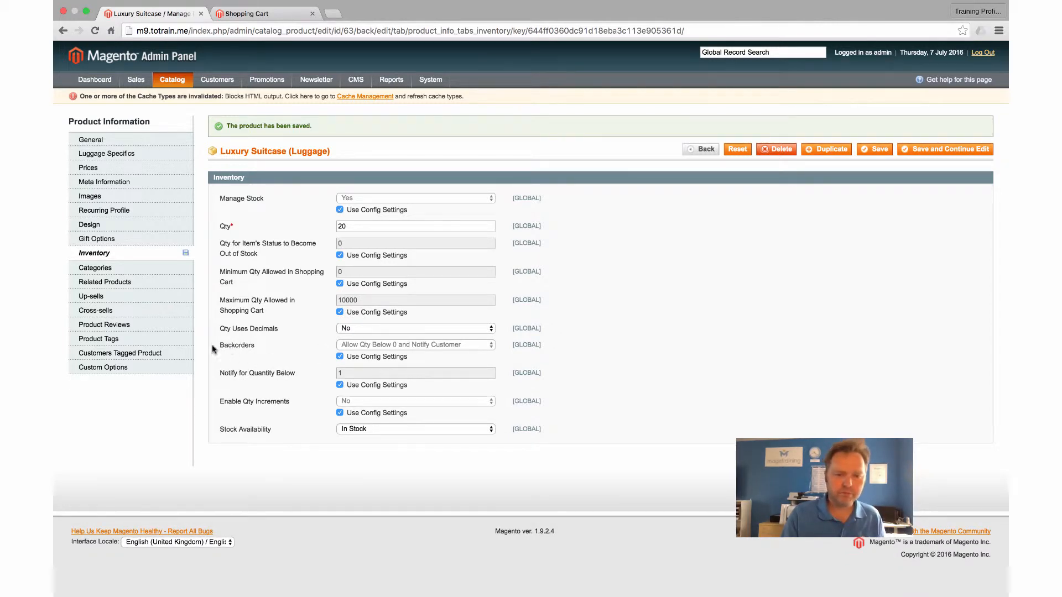
Override the Backorders config setting with Allow Qty Below 0
{"action": "left_click", "coordinate": [339, 357]}
{"action": "left_click", "coordinate": [421, 346]}
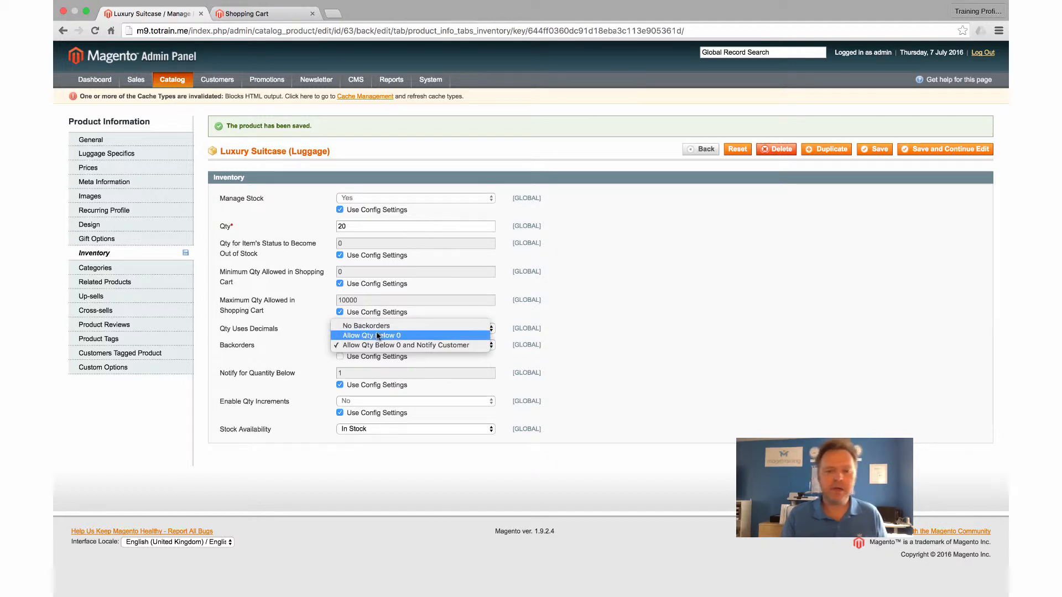
{"action": "key", "text": "Escape"}
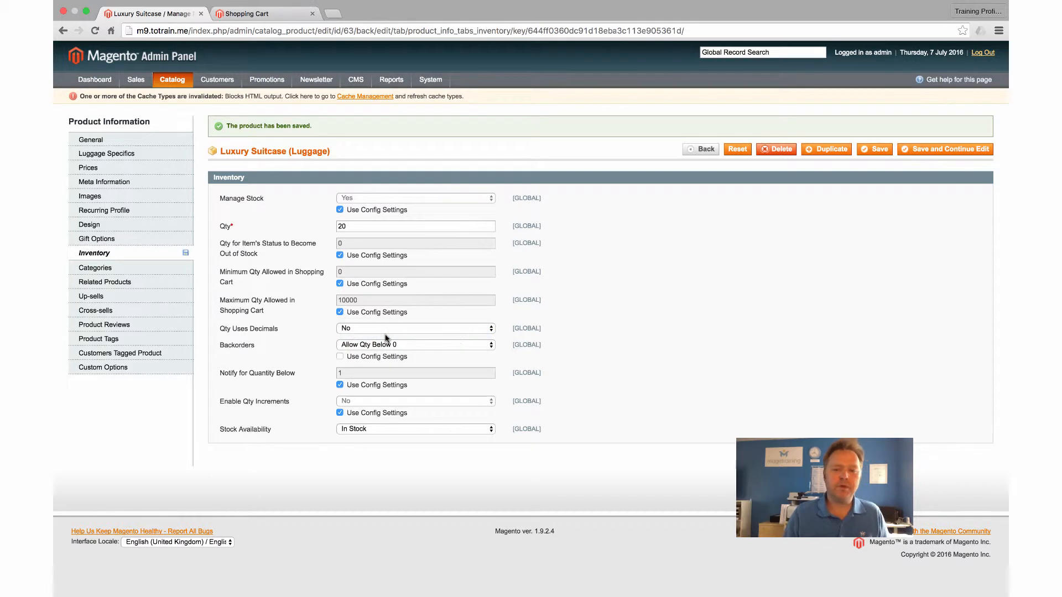
{"action": "left_click", "coordinate": [387, 345]}
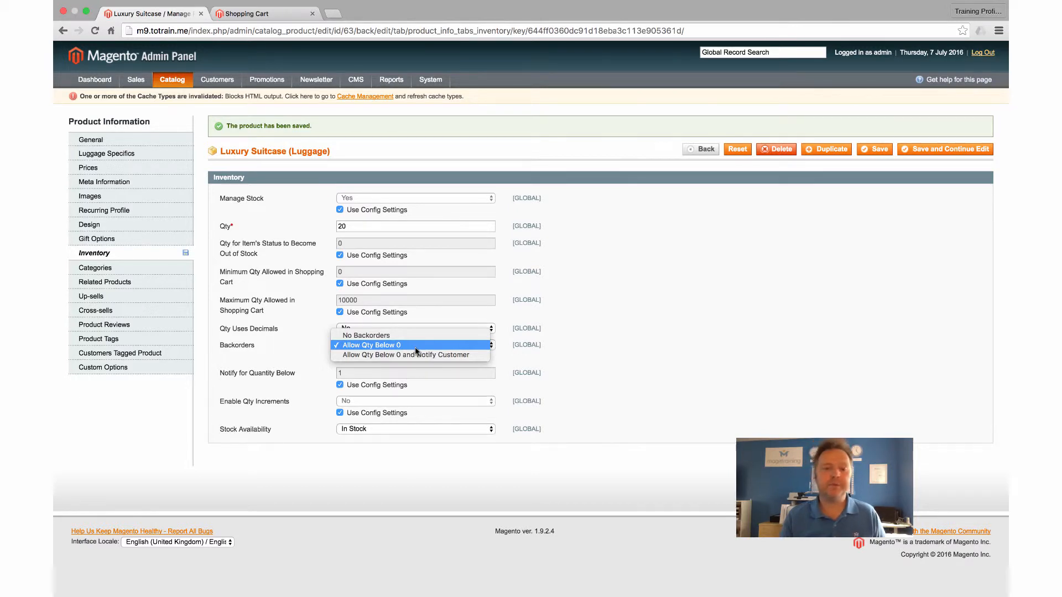
Set the Luxury Suitcase's stock quantity to 0
{"action": "left_click", "coordinate": [362, 225]}
{"action": "left_click_drag", "start_coordinate": [368, 228], "coordinate": [232, 223]}
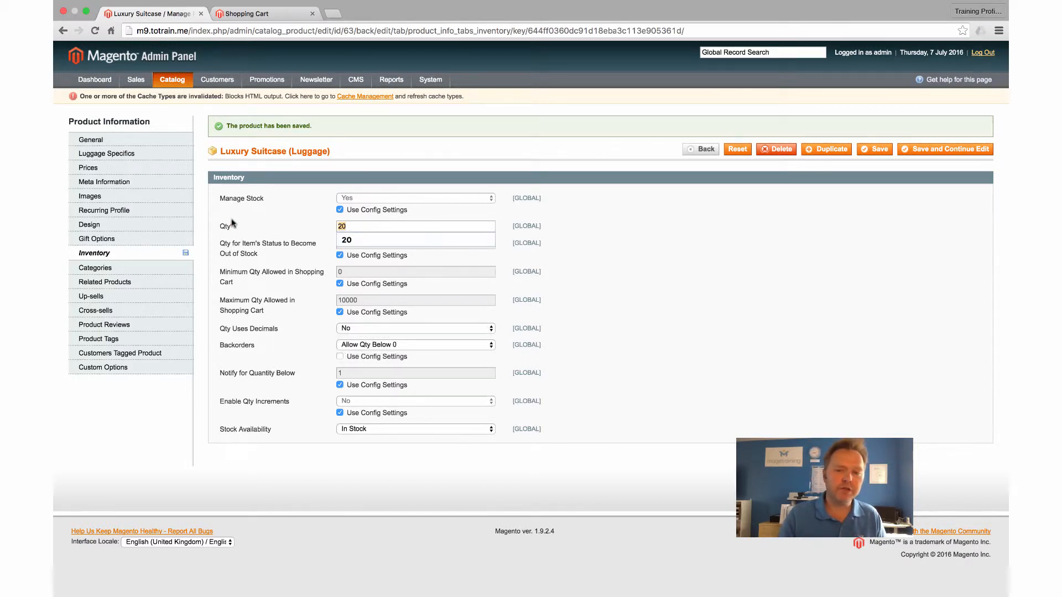
{"action": "type", "text": "0"}
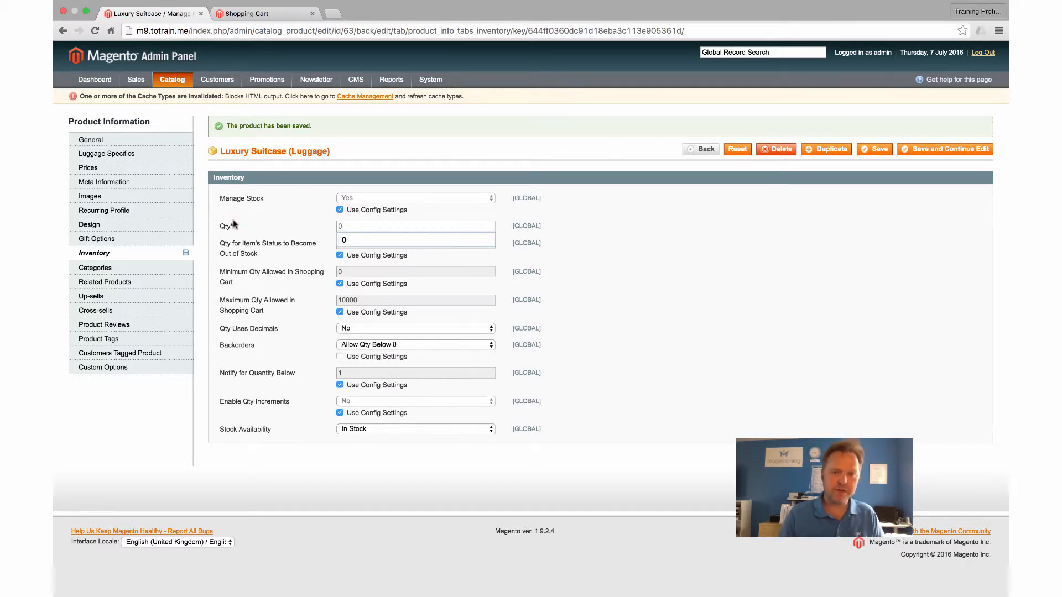
{"action": "left_click", "coordinate": [268, 244]}
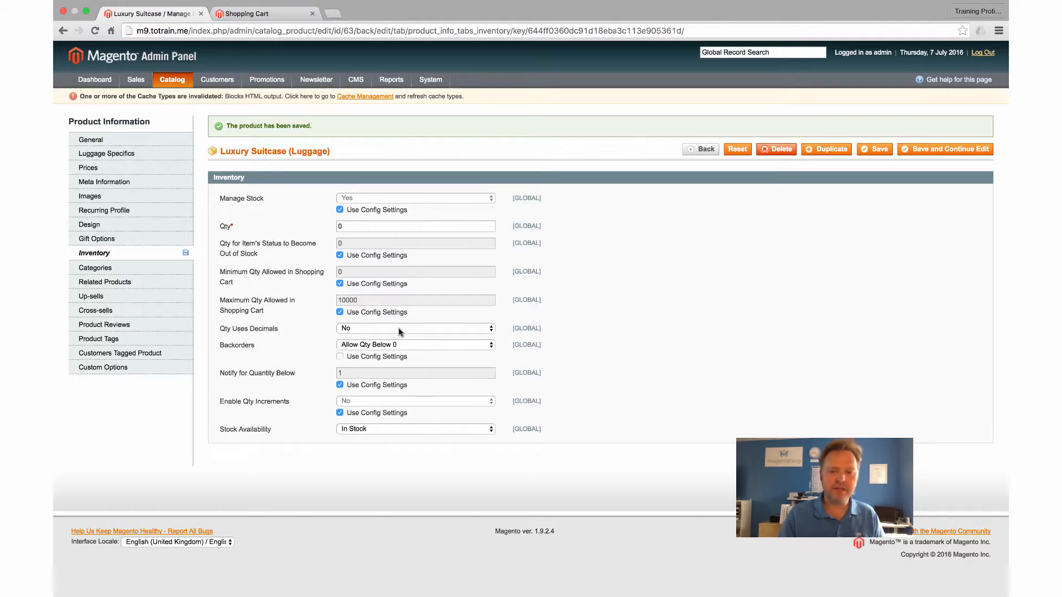
Set Backorders to Allow Qty Below 0 and Notify Customer and save the product, keeping it open for editing
{"action": "left_click", "coordinate": [394, 346]}
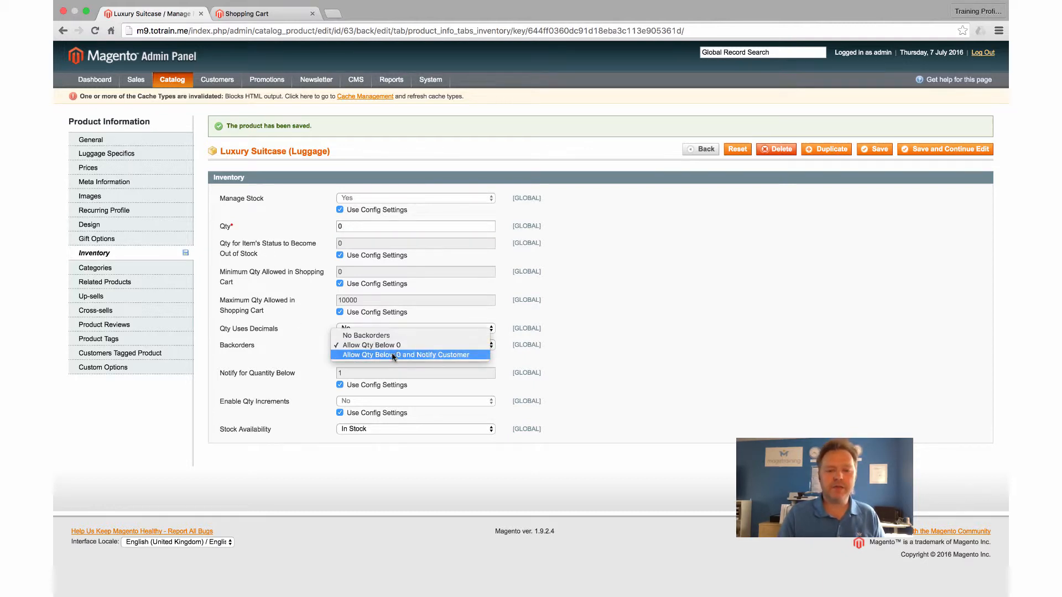
{"action": "left_click", "coordinate": [393, 356]}
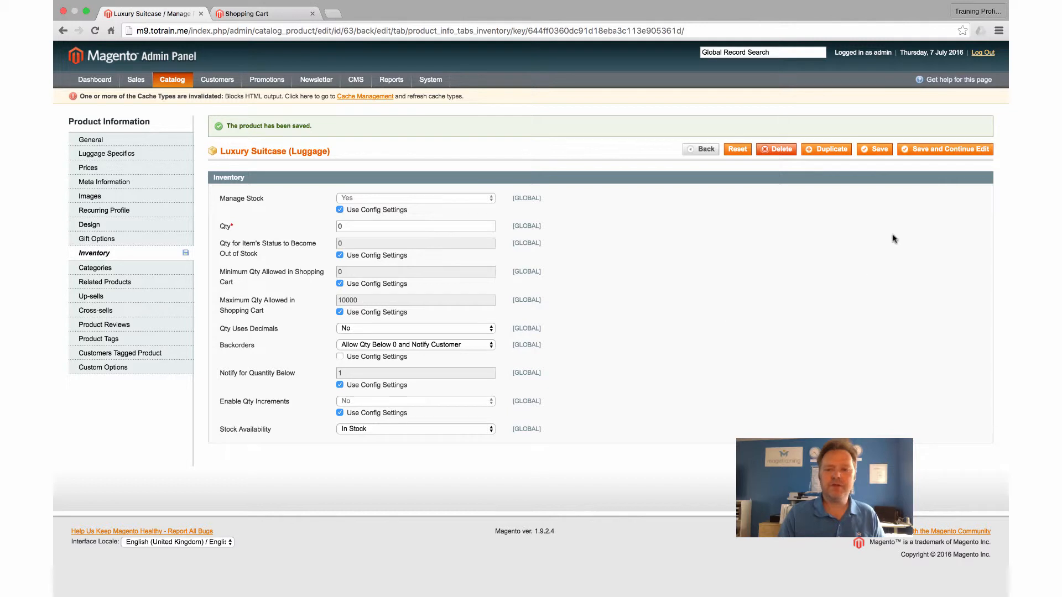
{"action": "left_click", "coordinate": [940, 149]}
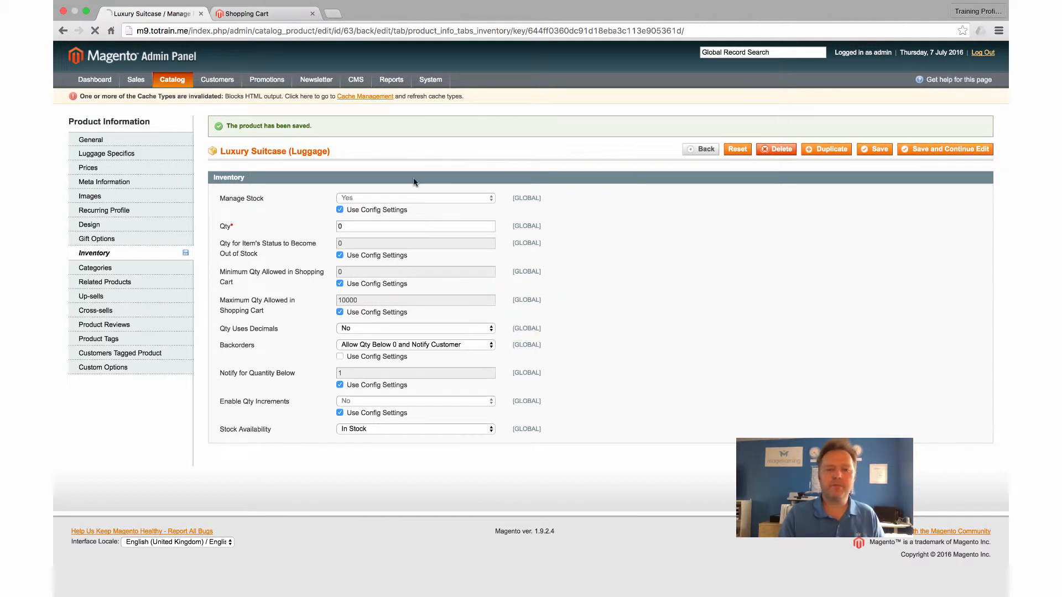
In the storefront cart, remove the Luxury Suitcase by updating its quantity to 0
{"action": "left_click", "coordinate": [241, 14]}
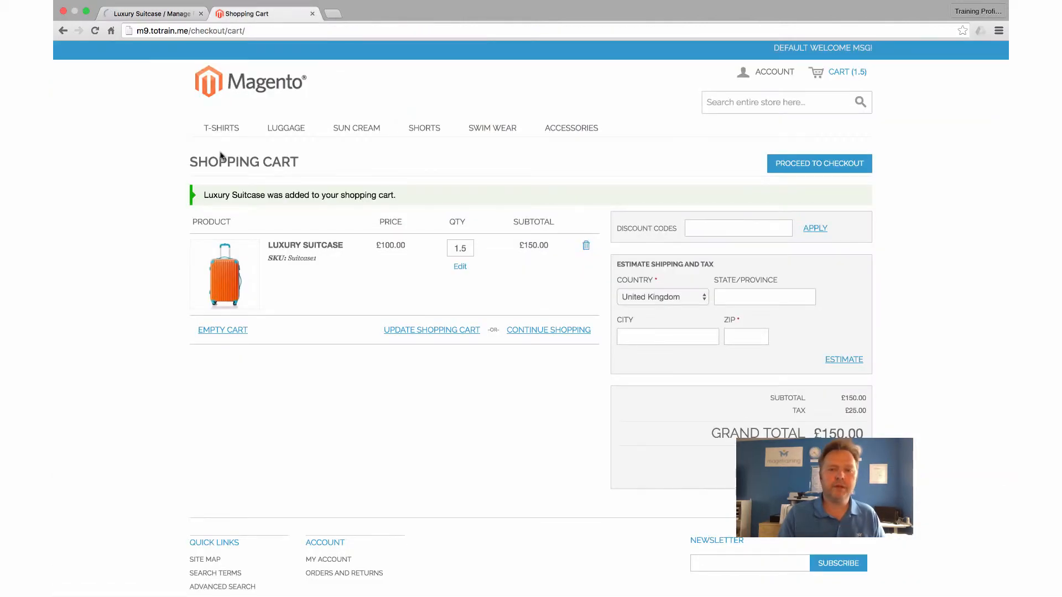
{"action": "left_click", "coordinate": [227, 332]}
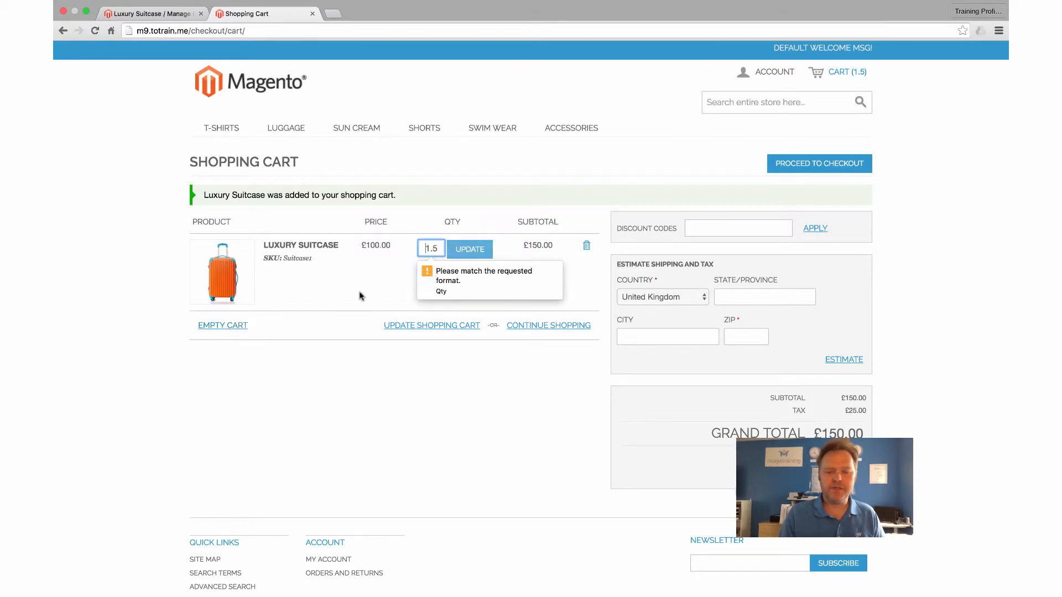
{"action": "left_click", "coordinate": [230, 328]}
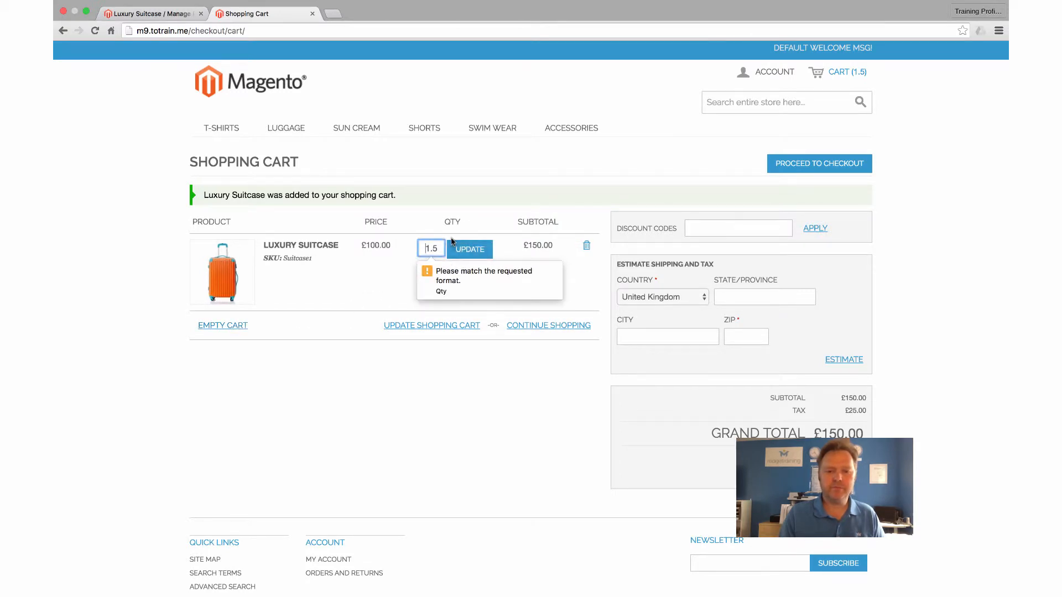
{"action": "left_click_drag", "start_coordinate": [441, 248], "coordinate": [376, 243]}
{"action": "type", "text": "0"}
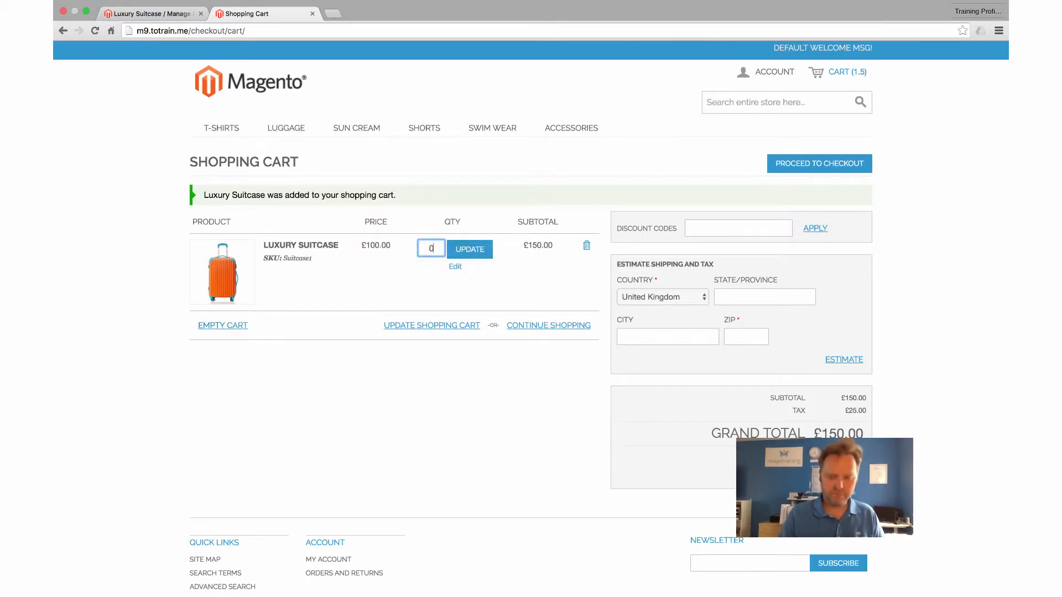
{"action": "left_click", "coordinate": [450, 249]}
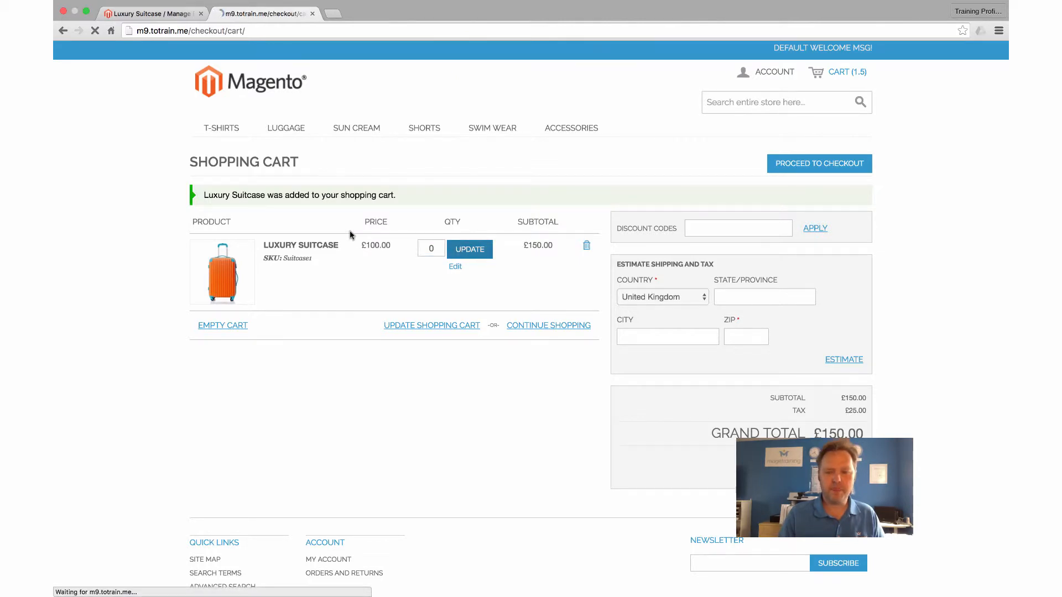
Open the Luxury Suitcase from the luggage category and add a quantity of 1 to the cart
{"action": "left_click", "coordinate": [292, 134]}
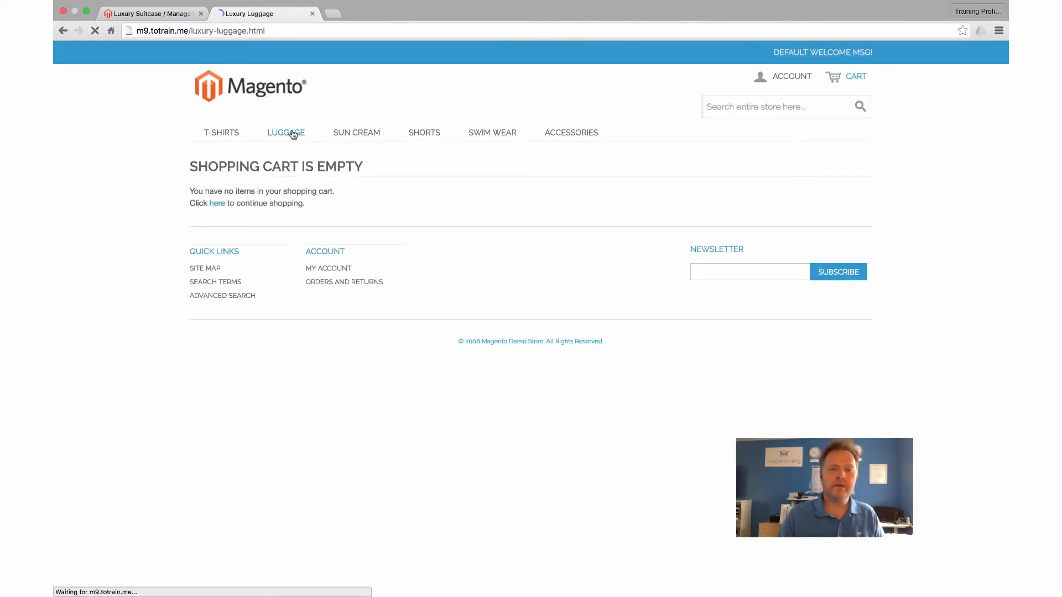
{"action": "scroll", "coordinate": [142, 253], "scroll_direction": "down", "scroll_amount": 2}
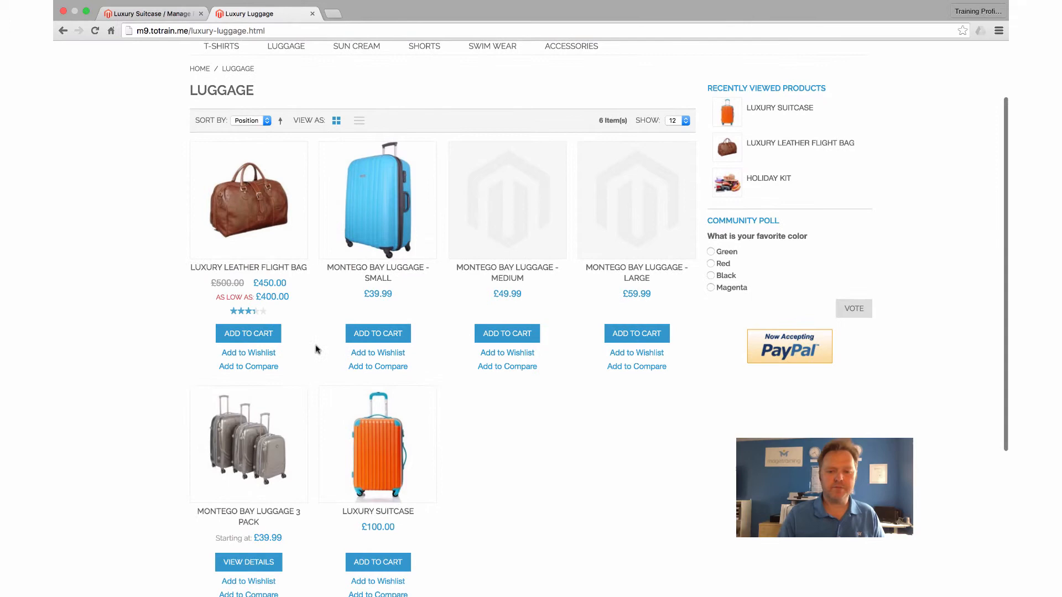
{"action": "left_click", "coordinate": [350, 416]}
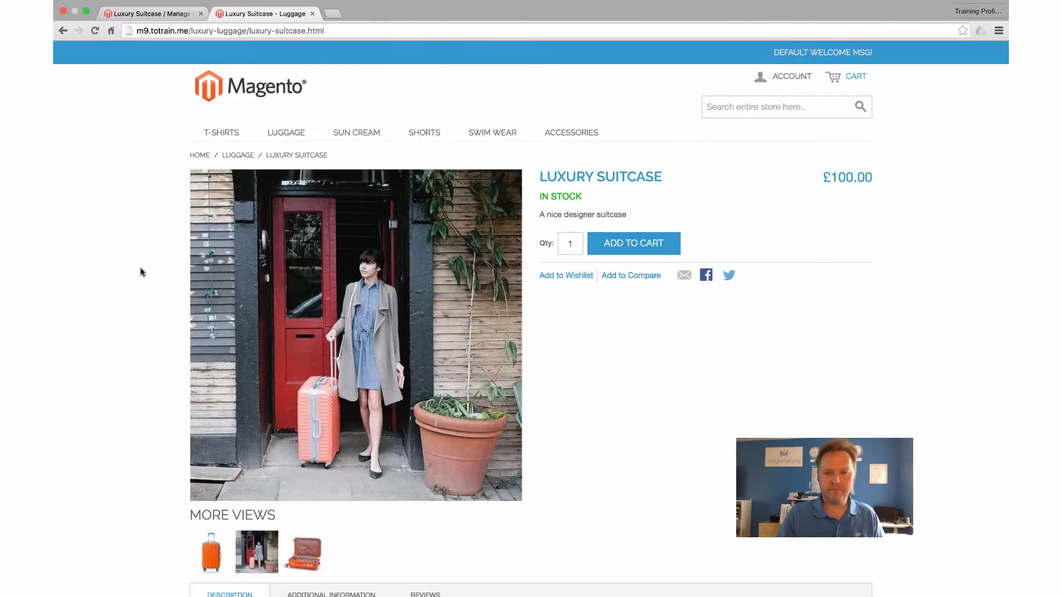
{"action": "scroll", "coordinate": [141, 271], "scroll_direction": "down", "scroll_amount": 3}
{"action": "scroll", "coordinate": [141, 271], "scroll_direction": "up", "scroll_amount": 3}
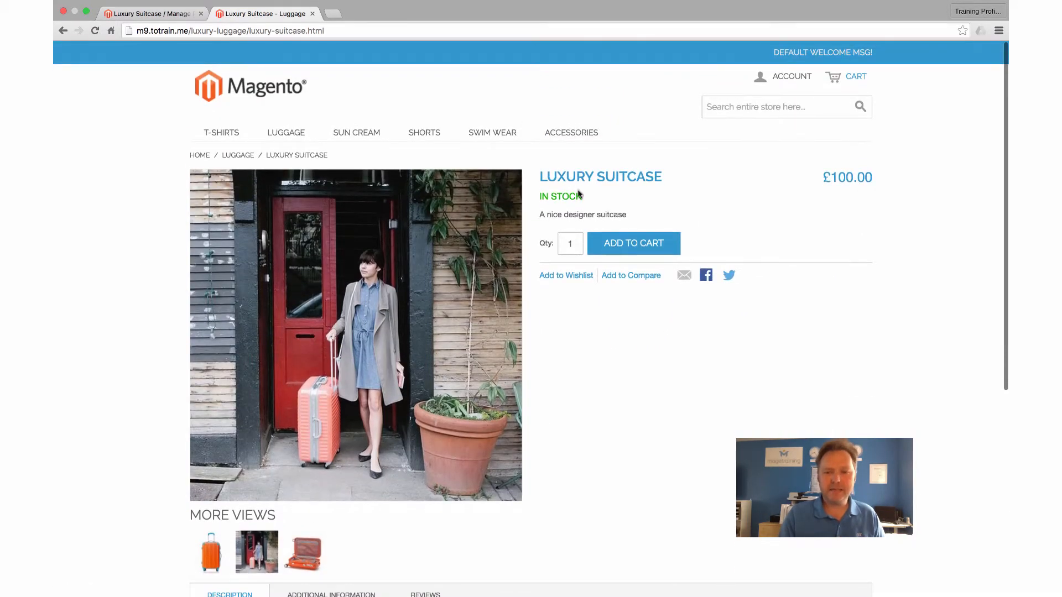
{"action": "left_click", "coordinate": [634, 245]}
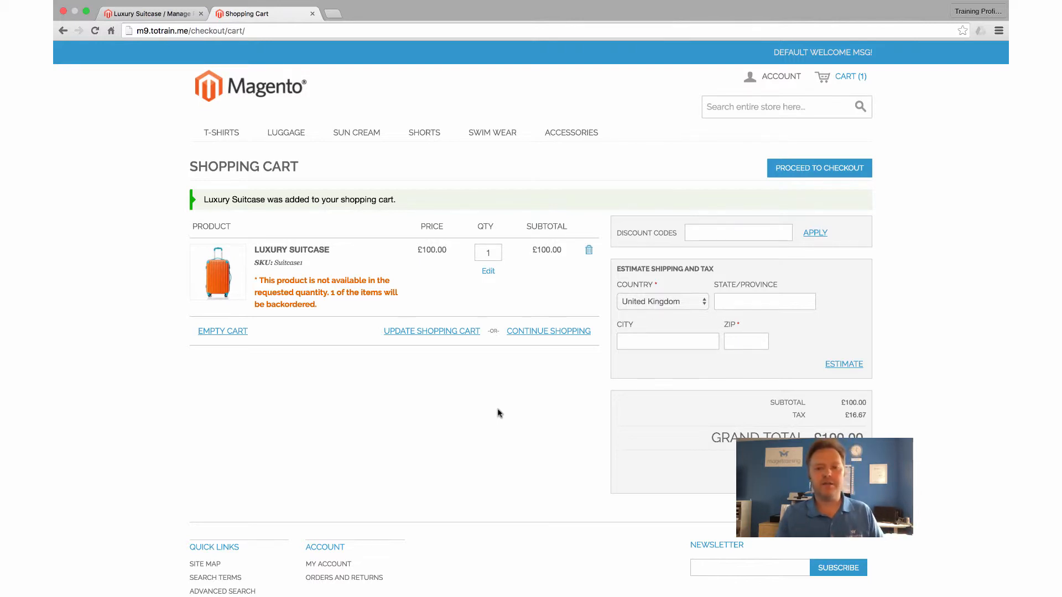
Back in the admin product page, override the Notify for Quantity Below config setting with 5
{"action": "left_click", "coordinate": [145, 14]}
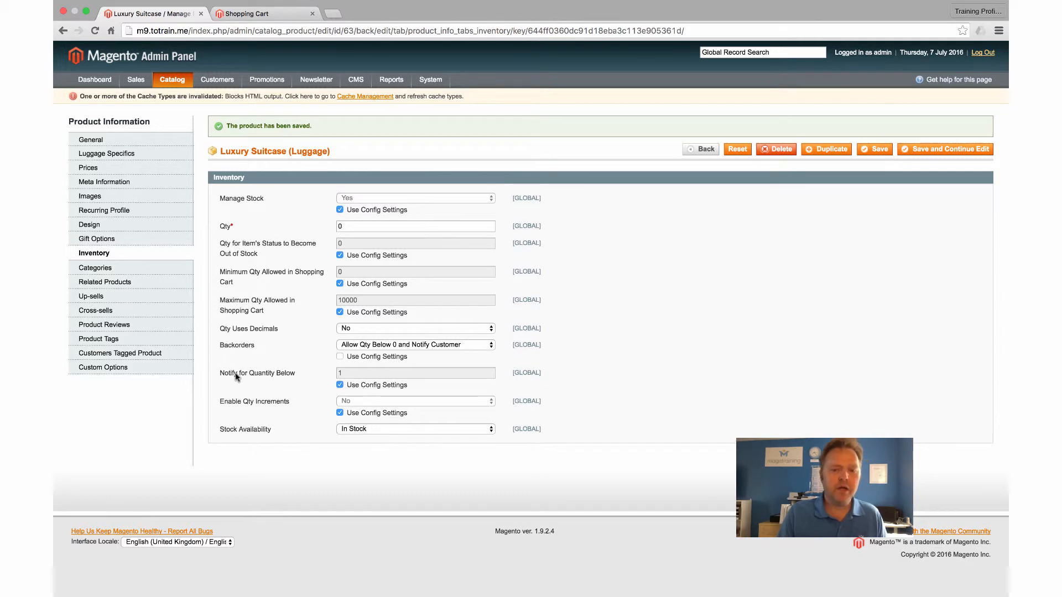
{"action": "left_click", "coordinate": [340, 385]}
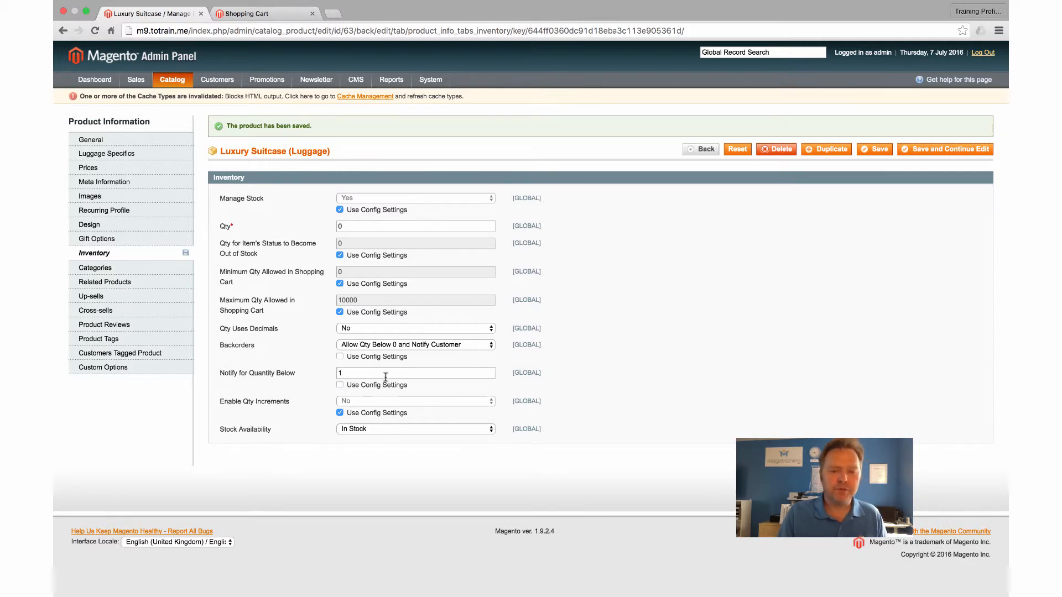
{"action": "double_click", "coordinate": [377, 372]}
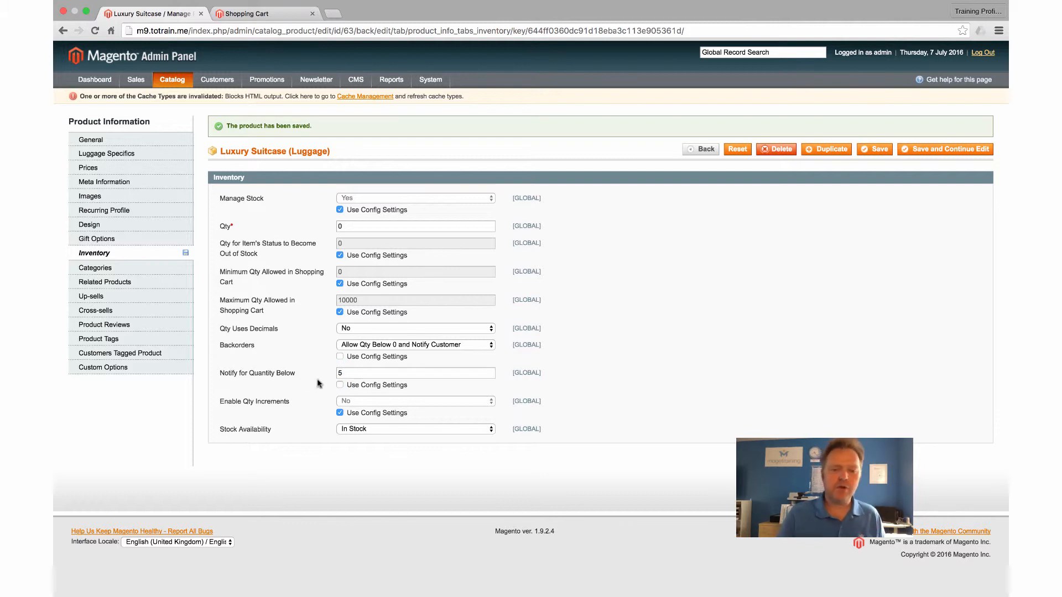
Re-enable Use Config Settings for Notify for Quantity Below
{"action": "mouse_move", "coordinate": [390, 97]}
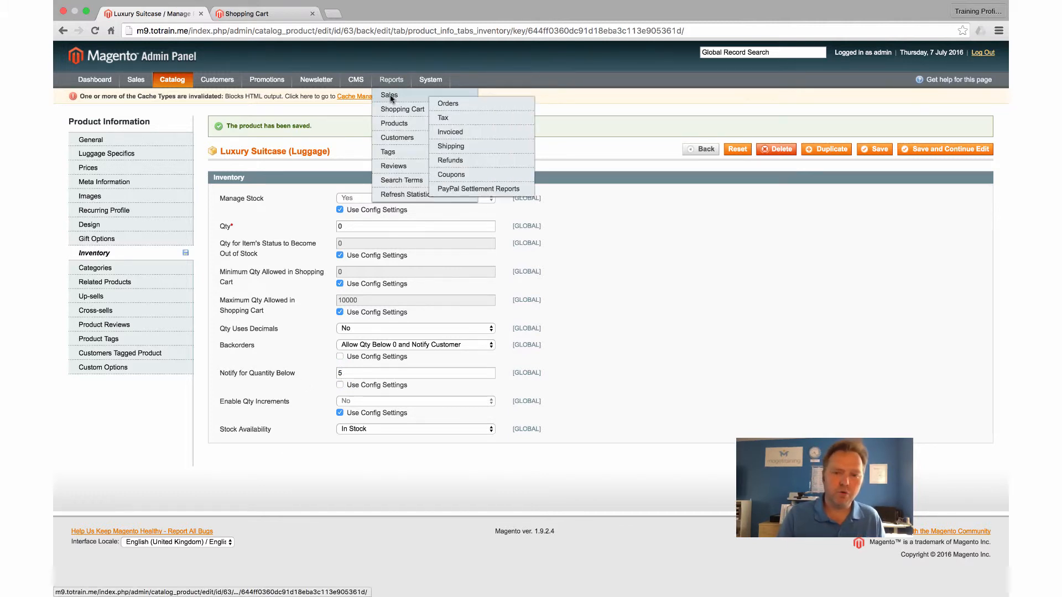
{"action": "mouse_move", "coordinate": [401, 123]}
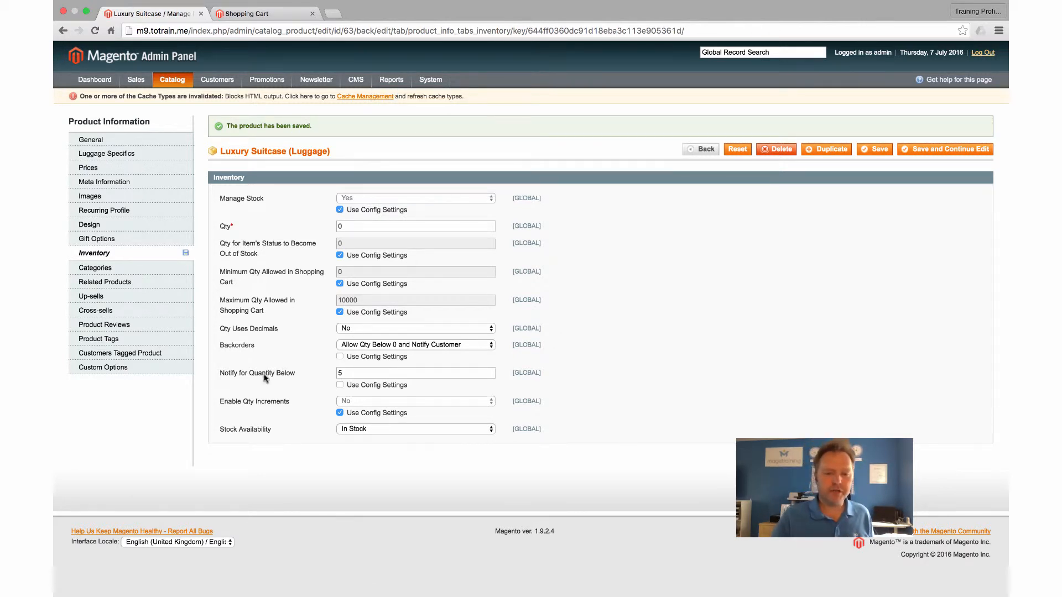
{"action": "left_click", "coordinate": [340, 386]}
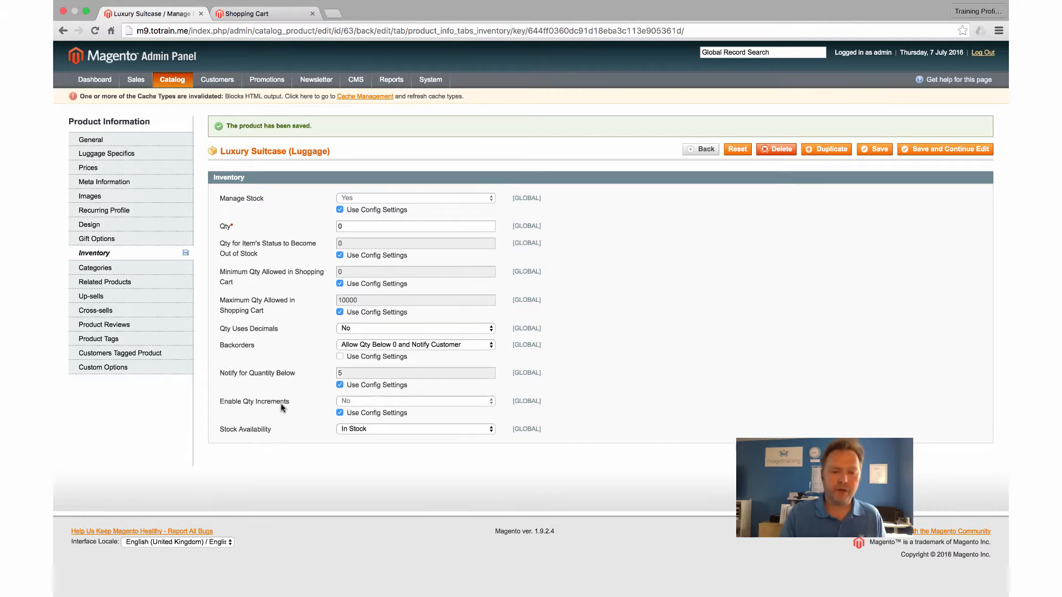
Override the config settings to enable quantity increments for the Luxury Suitcase, set the increment to 5 and save the product
{"action": "left_click", "coordinate": [340, 414]}
{"action": "left_click", "coordinate": [371, 402]}
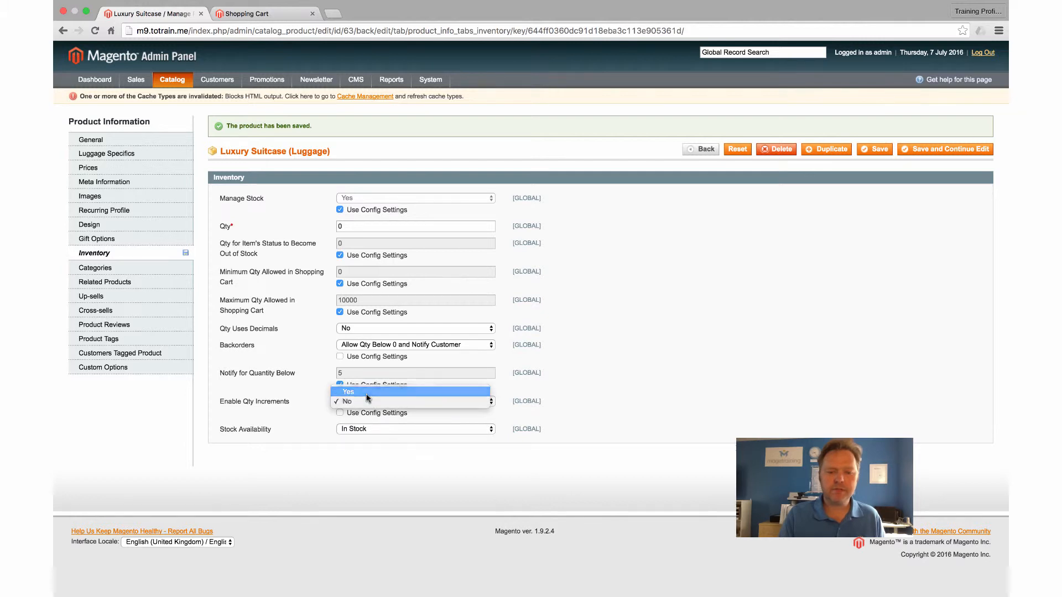
{"action": "left_click", "coordinate": [367, 398]}
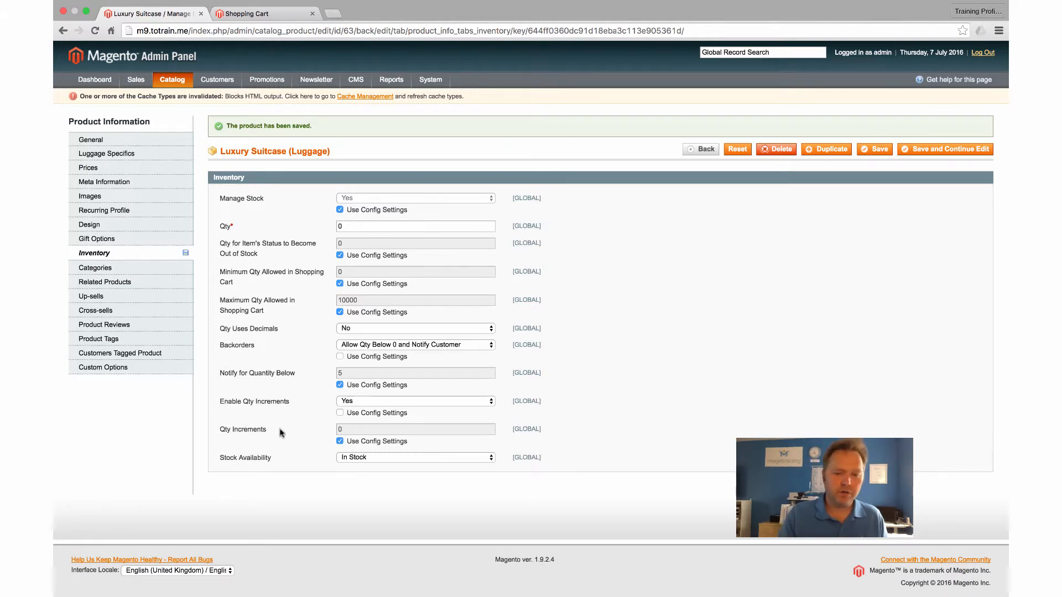
{"action": "left_click", "coordinate": [340, 441]}
{"action": "left_click_drag", "start_coordinate": [359, 430], "coordinate": [254, 425]}
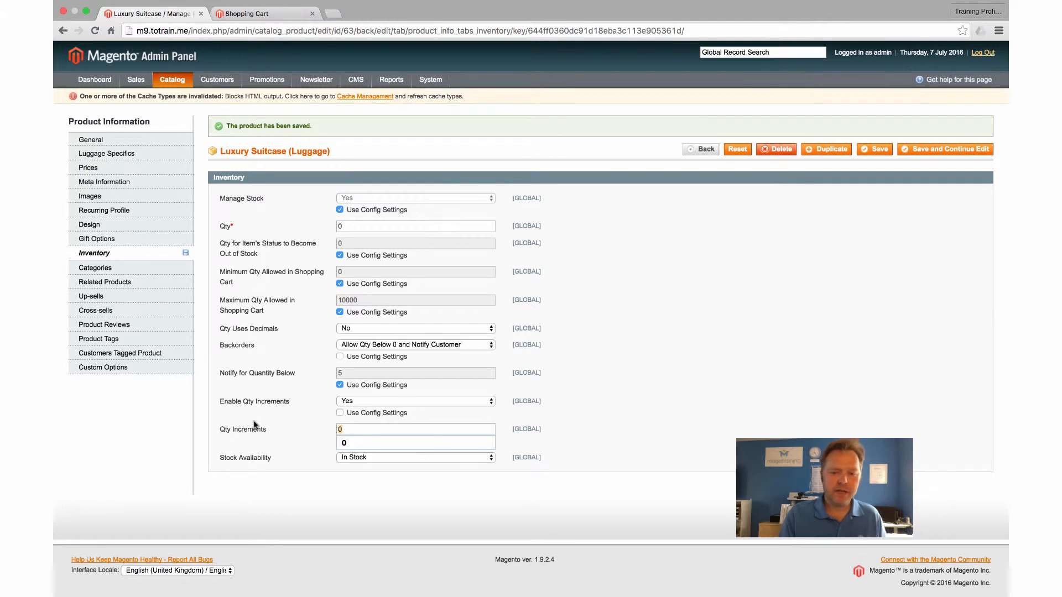
{"action": "type", "text": "5"}
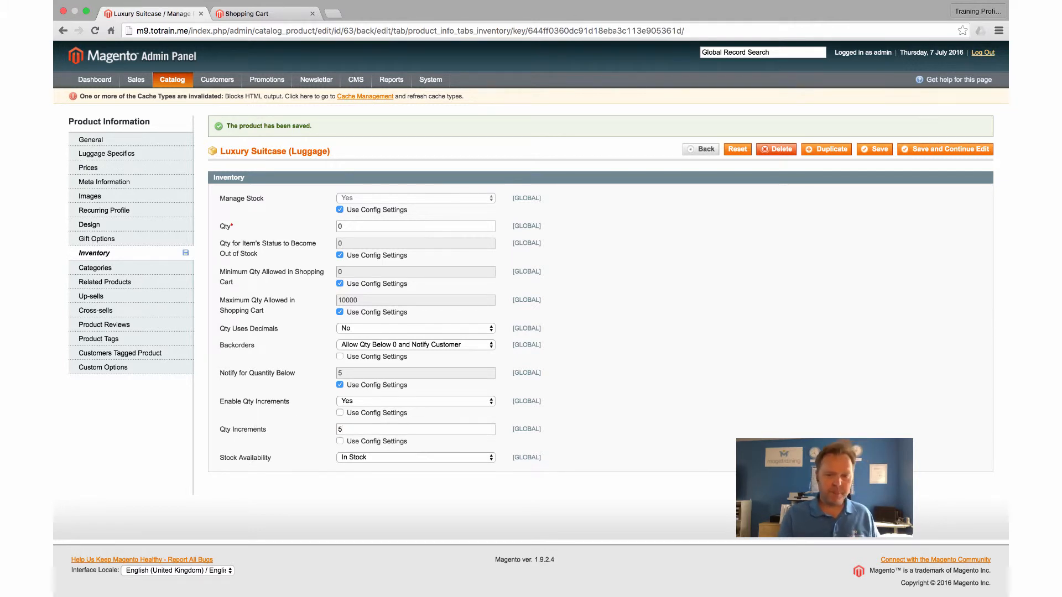
{"action": "left_click", "coordinate": [880, 148]}
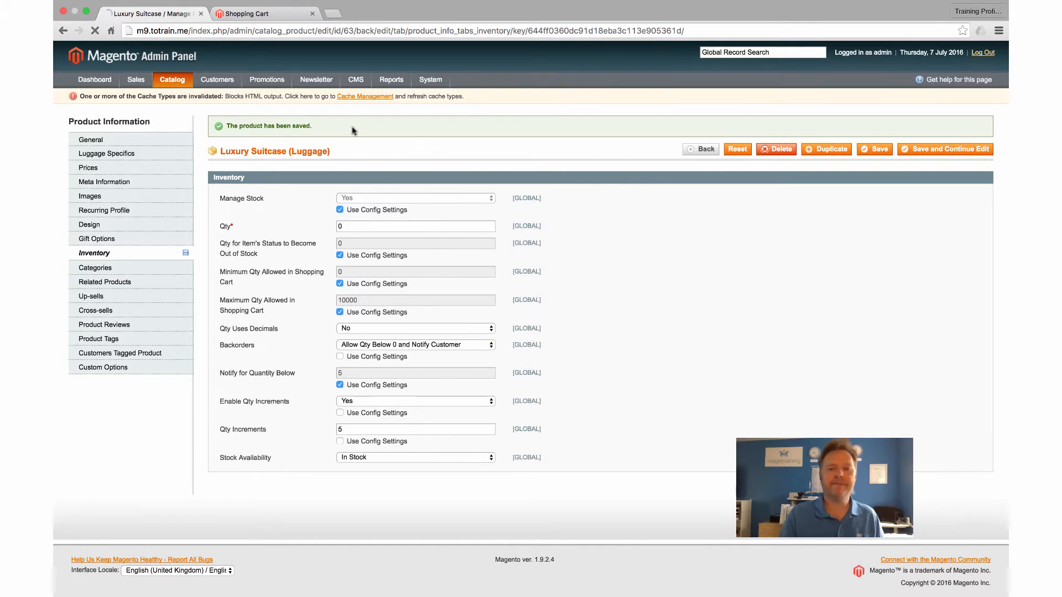
In the storefront, delete the Luxury Suitcase from the cart and reopen its product page from the luggage category
{"action": "left_click", "coordinate": [247, 13]}
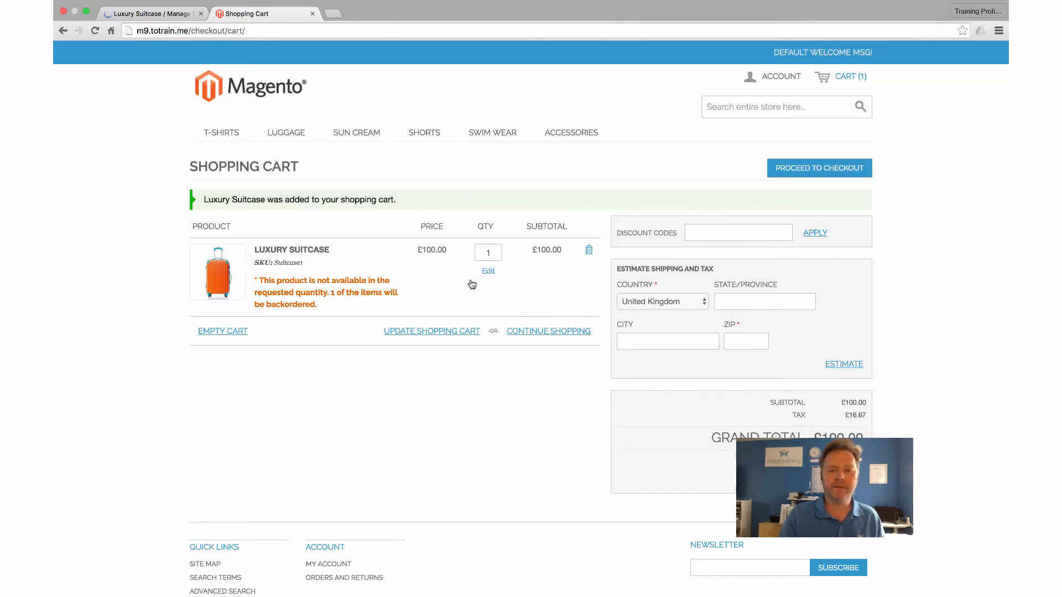
{"action": "left_click", "coordinate": [588, 250]}
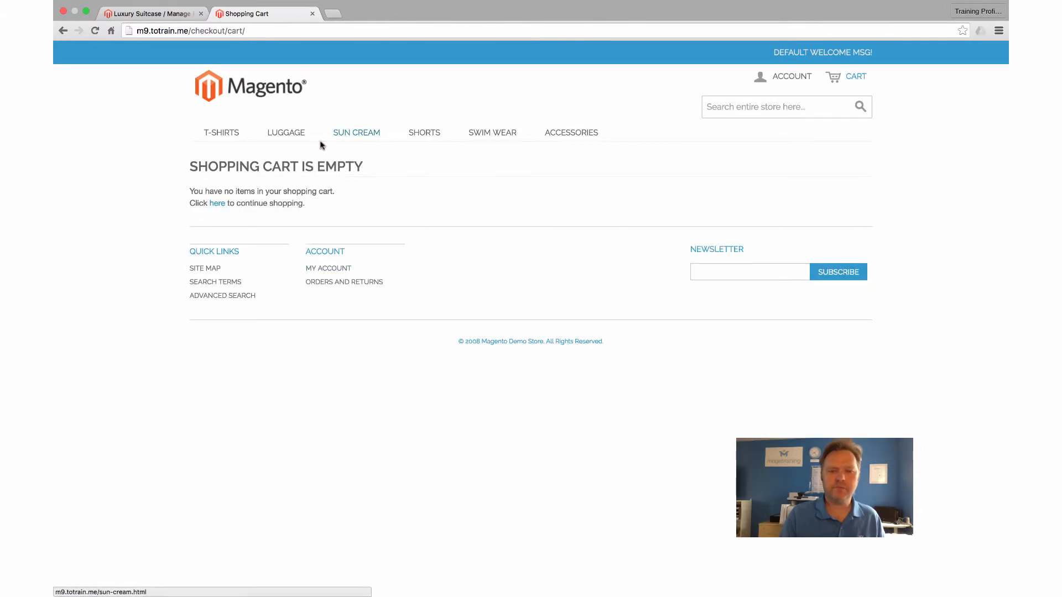
{"action": "left_click", "coordinate": [292, 133]}
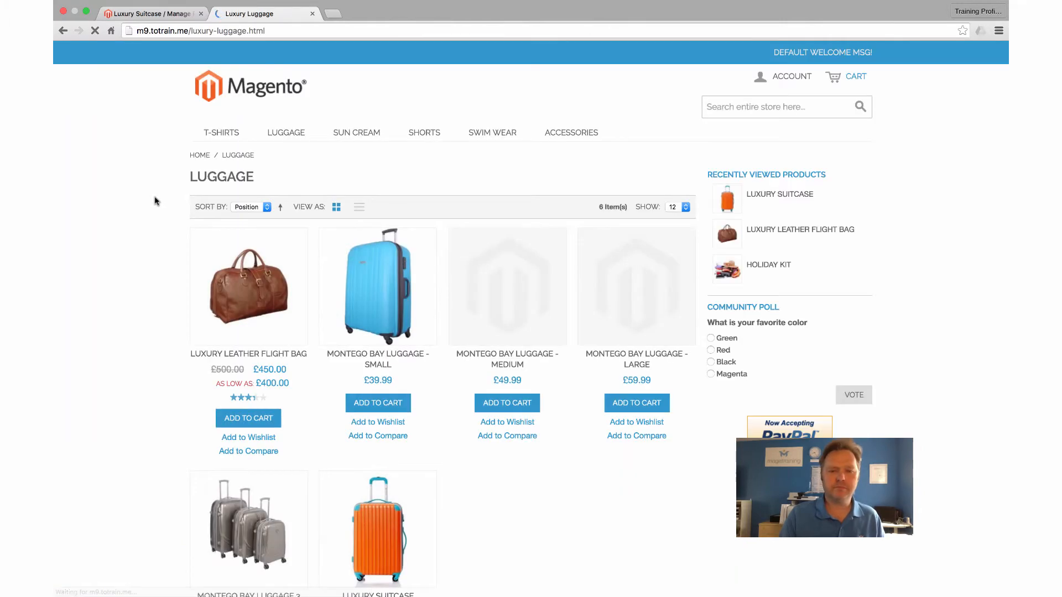
{"action": "scroll", "coordinate": [180, 307], "scroll_direction": "down", "scroll_amount": 6}
{"action": "left_click", "coordinate": [331, 296]}
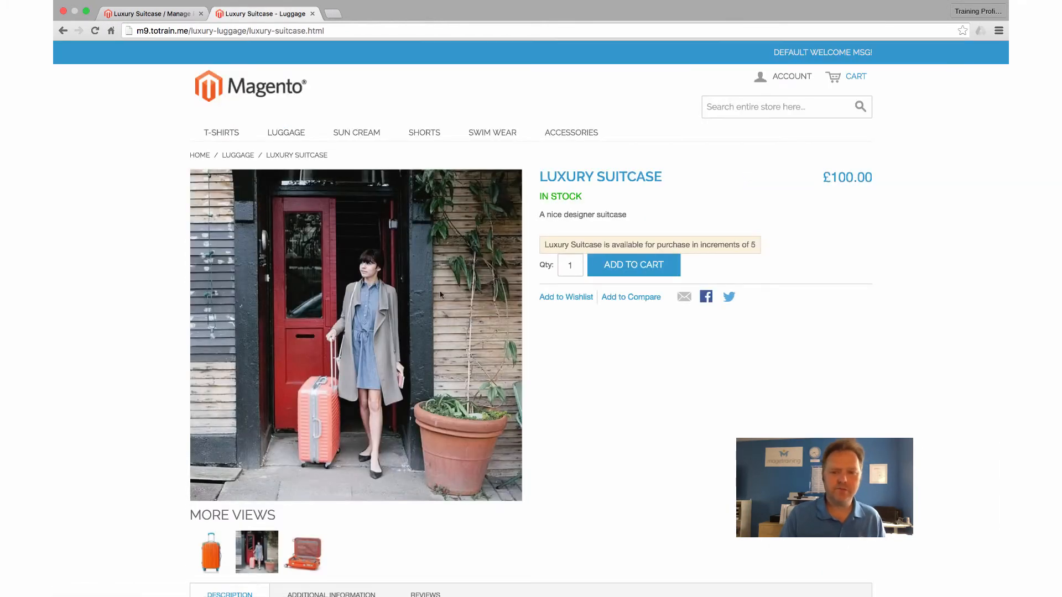
Try to add a quantity of 4 Luxury Suitcases to the cart
{"action": "scroll", "coordinate": [557, 330], "scroll_direction": "down", "scroll_amount": 2}
{"action": "scroll", "coordinate": [558, 330], "scroll_direction": "down", "scroll_amount": 1}
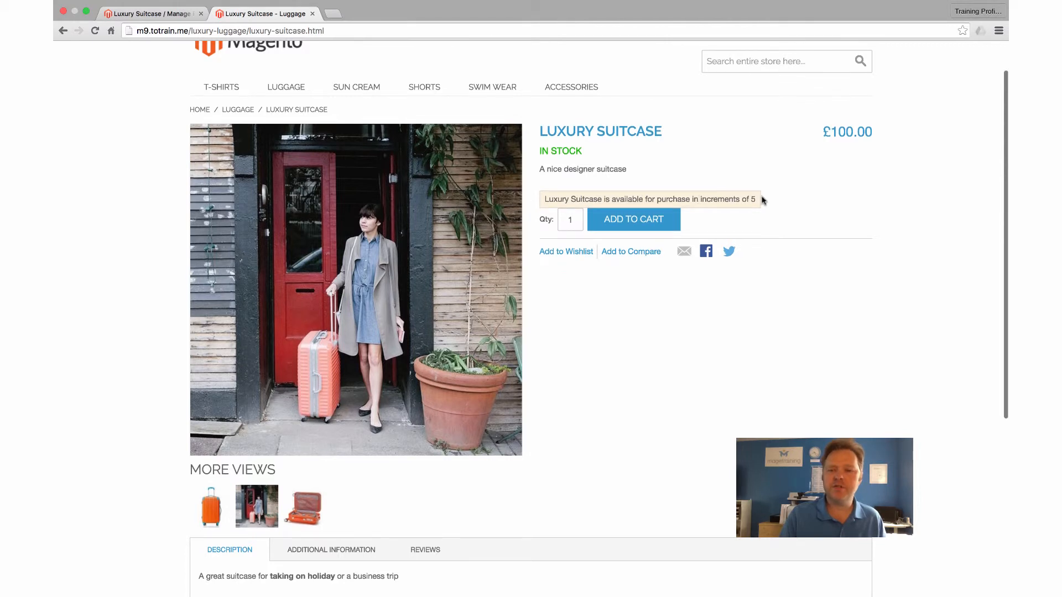
{"action": "double_click", "coordinate": [577, 218]}
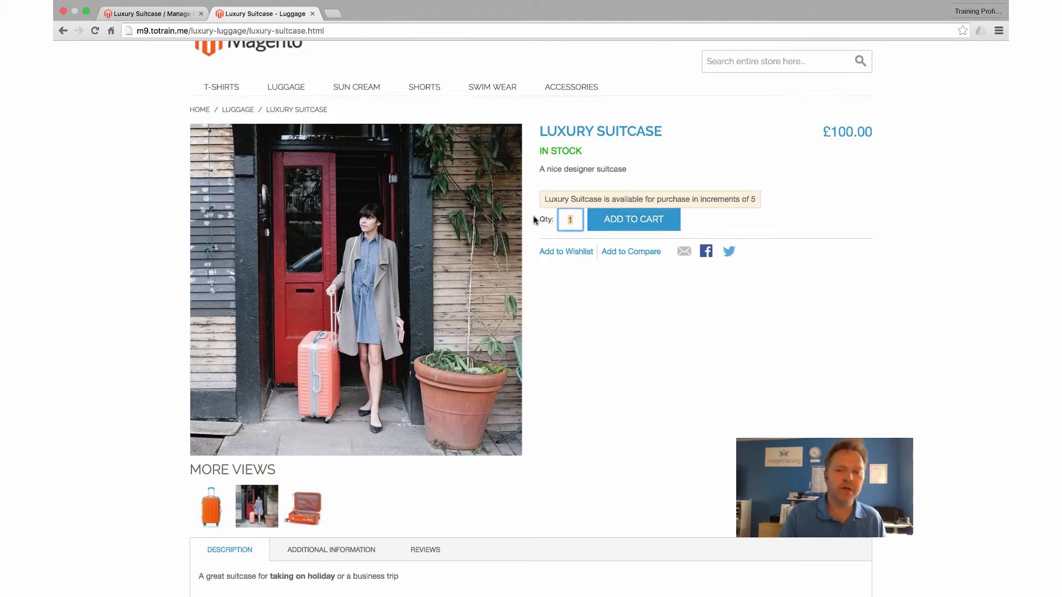
{"action": "type", "text": "4"}
{"action": "left_click", "coordinate": [645, 221]}
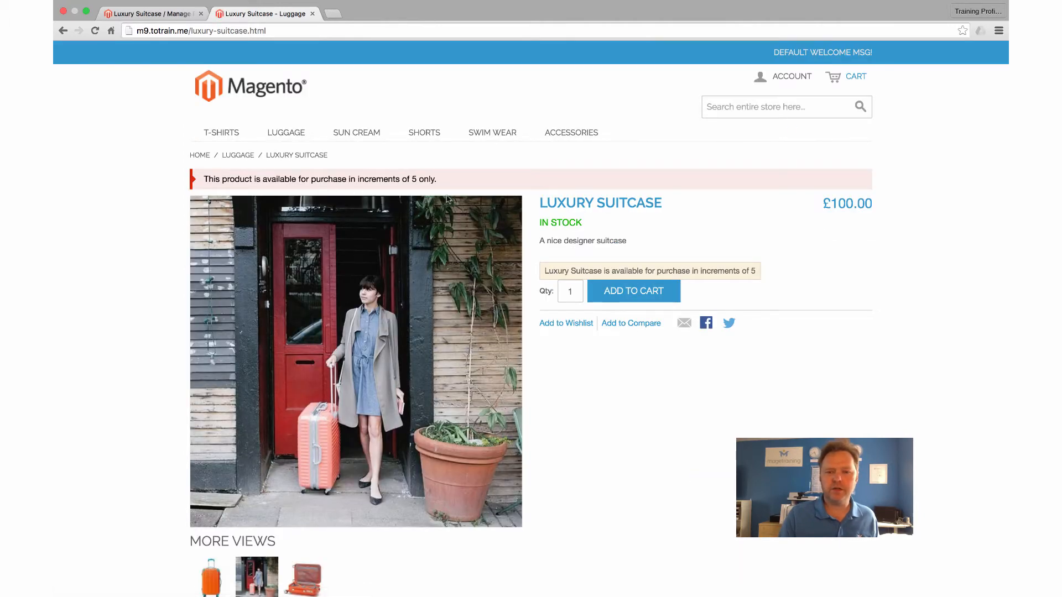
Add a quantity of 5 Luxury Suitcases to the cart
{"action": "double_click", "coordinate": [572, 291]}
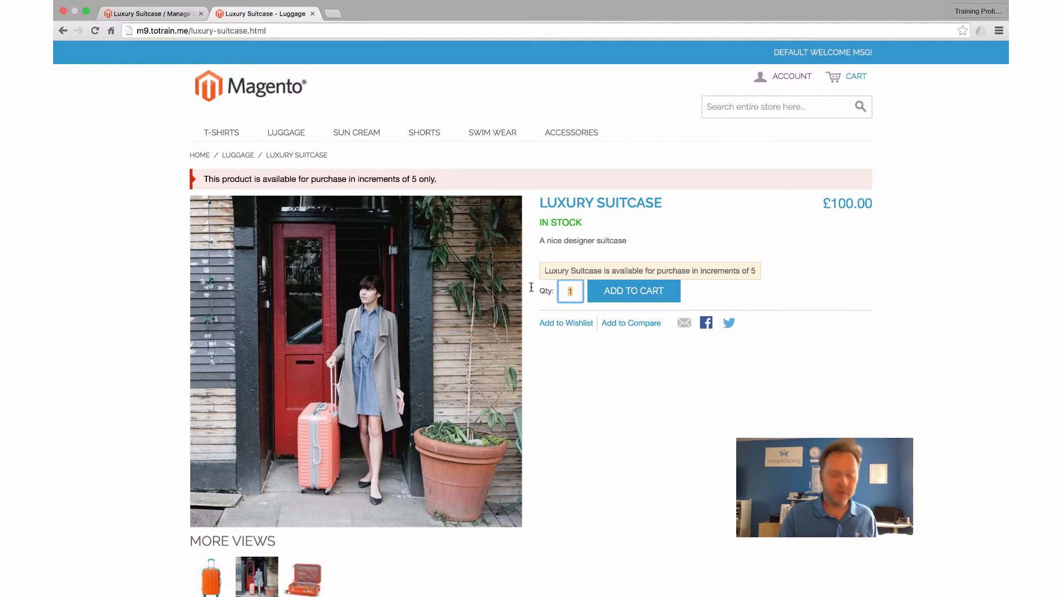
{"action": "type", "text": "5"}
{"action": "left_click", "coordinate": [633, 291]}
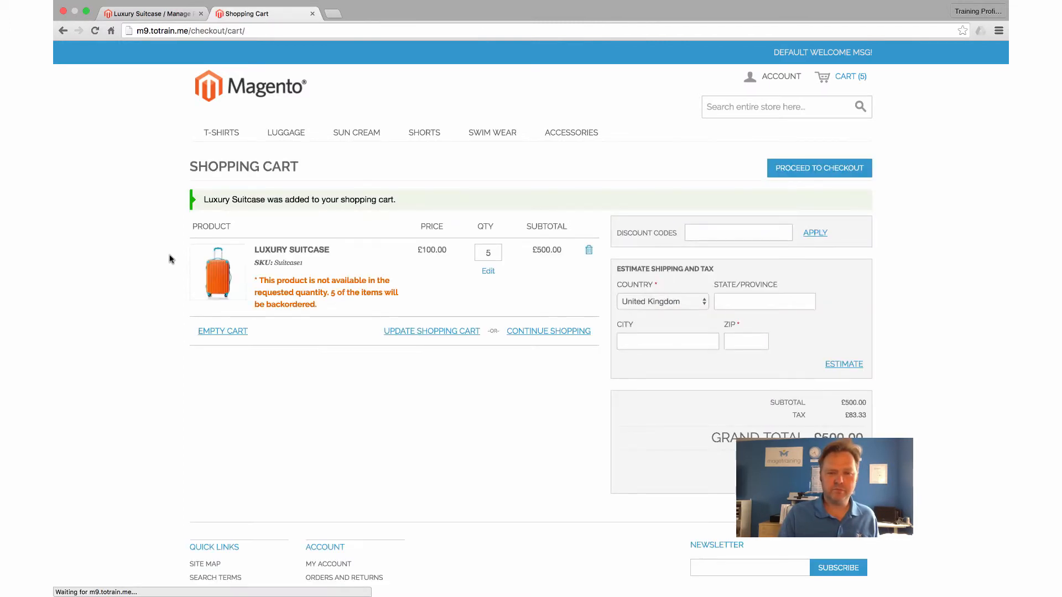
Delete the Luxury Suitcase from the cart and open its product page again through the luggage category
{"action": "left_click", "coordinate": [589, 250]}
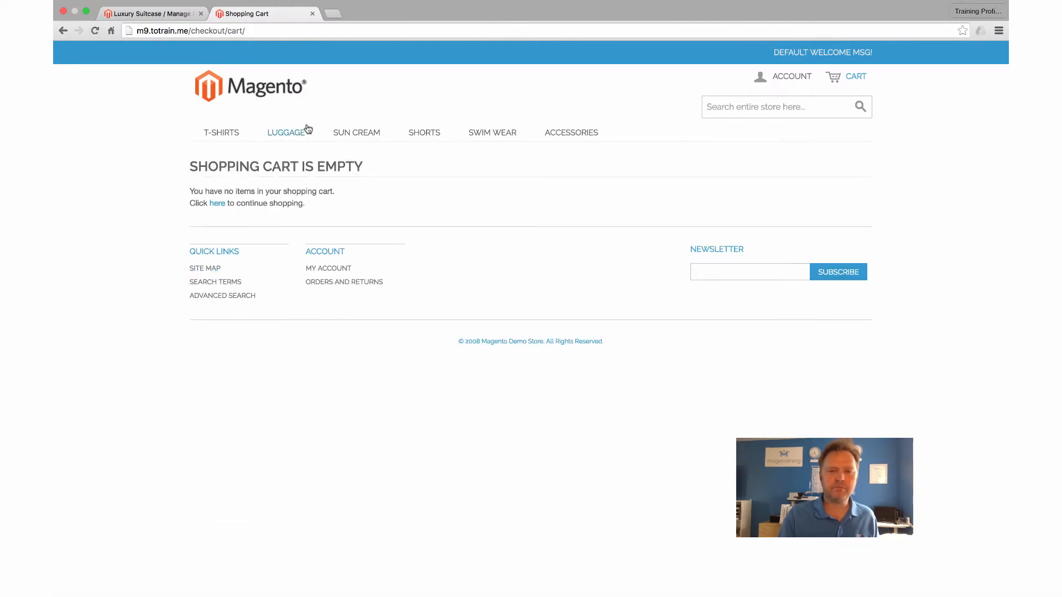
{"action": "left_click", "coordinate": [308, 132]}
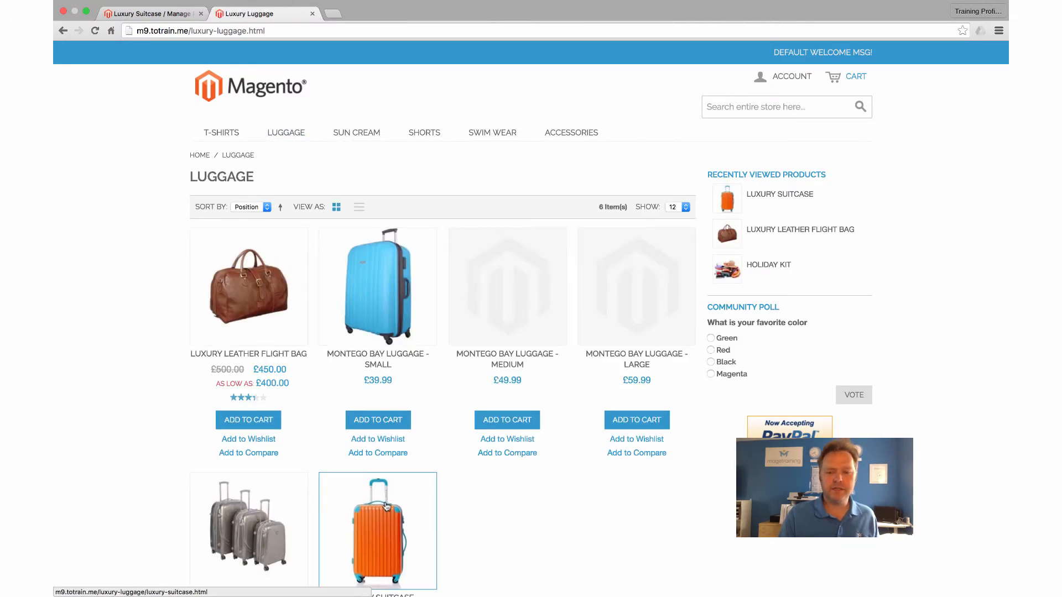
{"action": "left_click", "coordinate": [386, 505]}
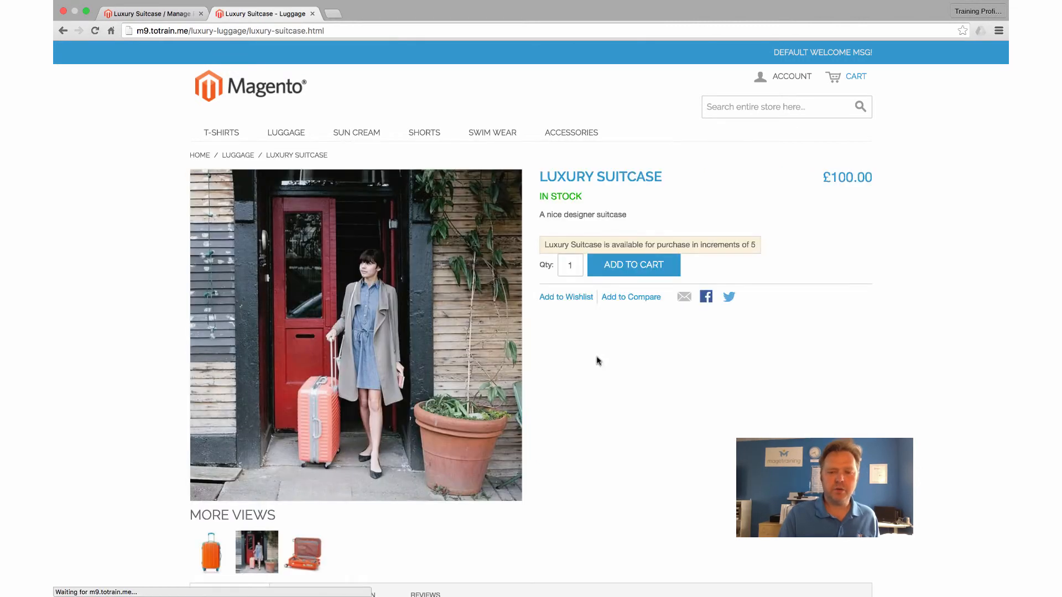
Try to add a quantity of 14 Luxury Suitcases to the cart
{"action": "left_click_drag", "start_coordinate": [575, 269], "coordinate": [531, 265]}
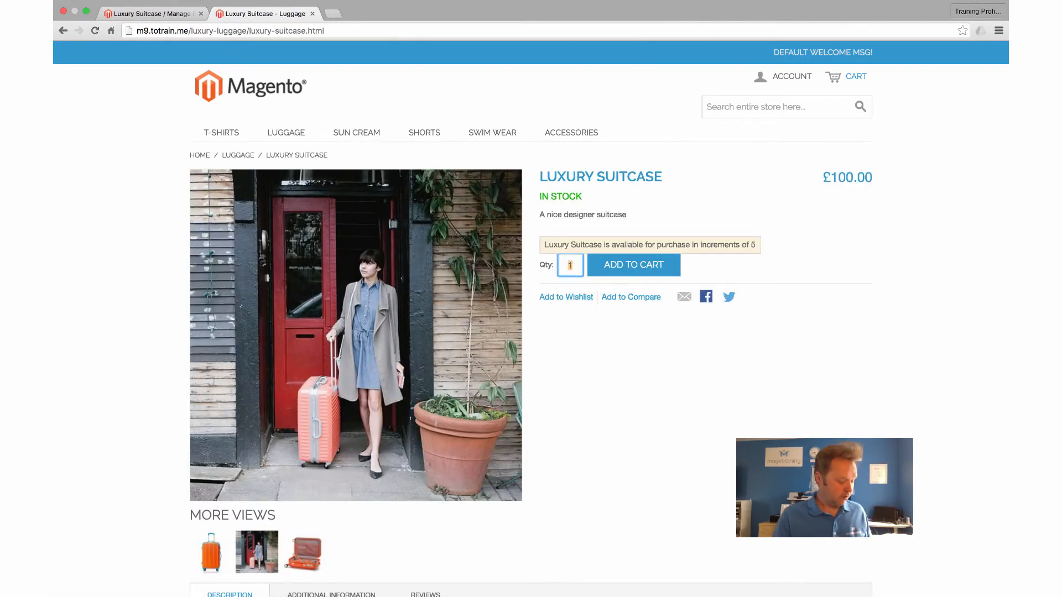
{"action": "type", "text": "14"}
{"action": "left_click", "coordinate": [626, 268]}
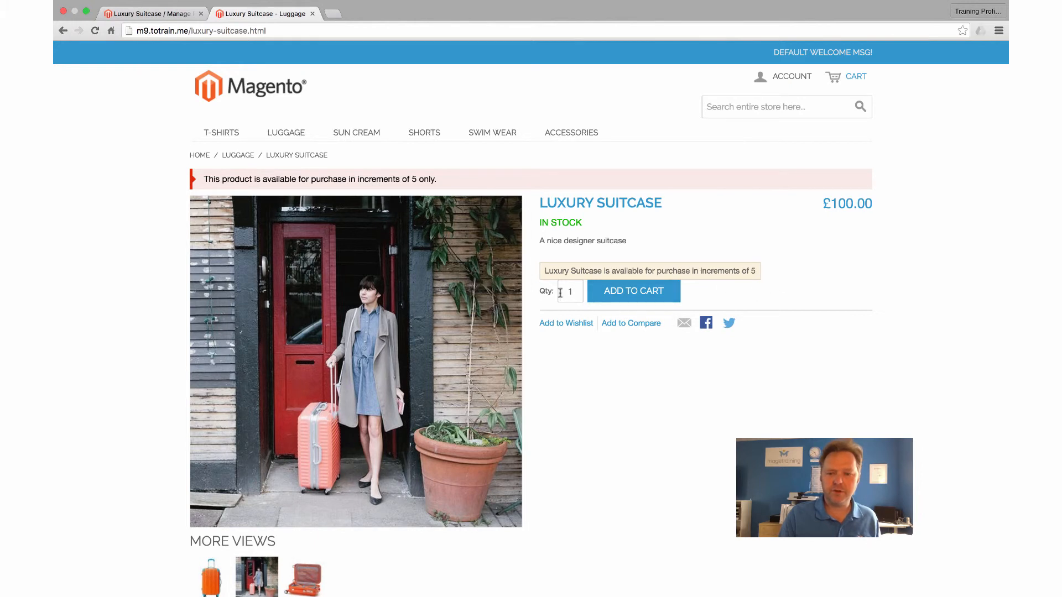
Change the Luxury Suitcase quantity to 15 and add it to the cart
{"action": "left_click", "coordinate": [578, 290]}
{"action": "type", "text": "5"}
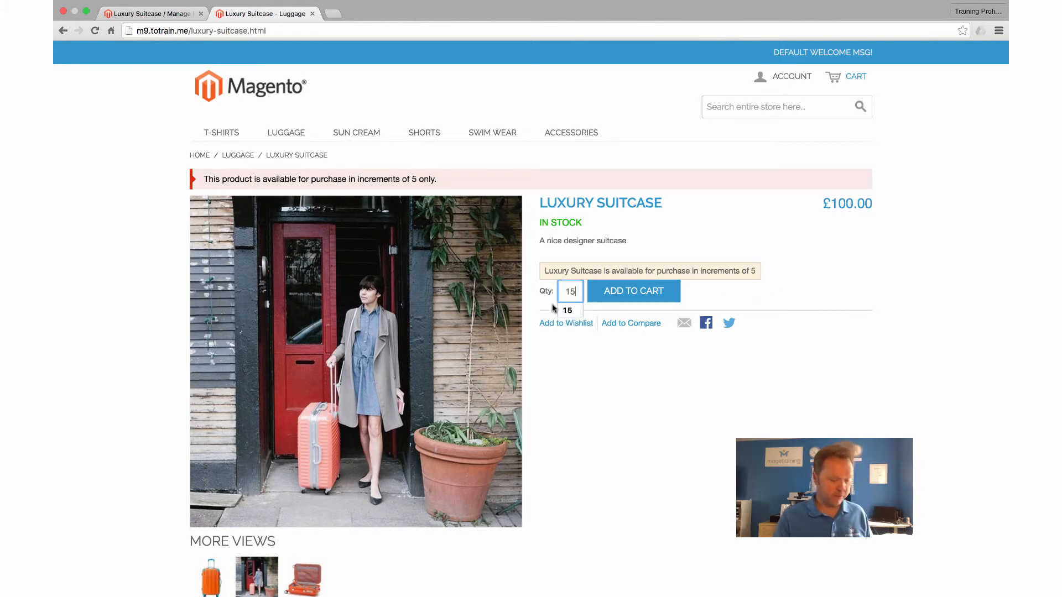
{"action": "left_click", "coordinate": [612, 296]}
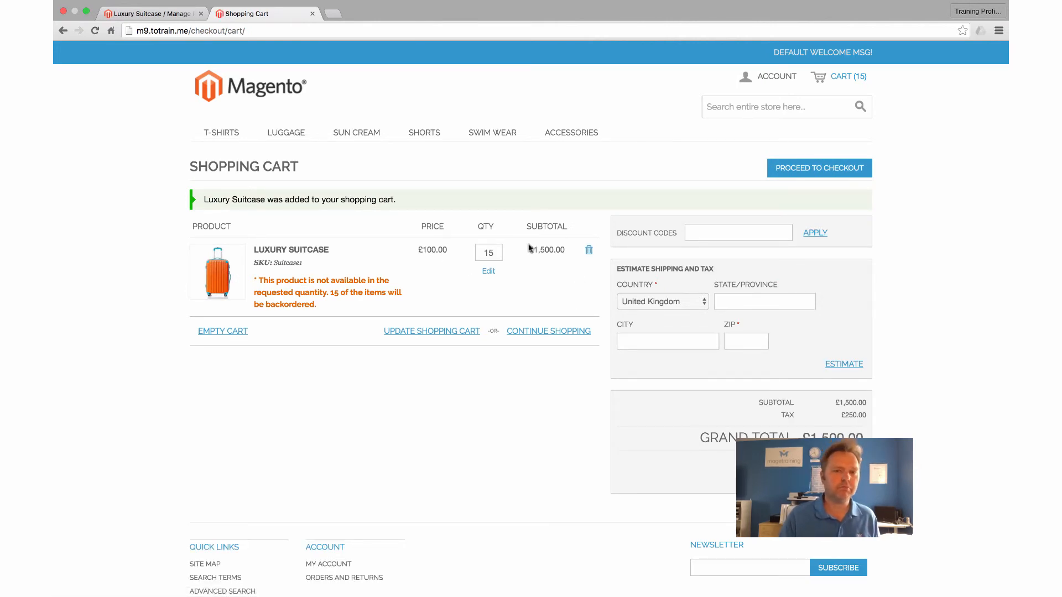
Review the product's inventory settings in the admin, return to the storefront cart and remove the Luxury Suitcase
{"action": "left_click", "coordinate": [147, 14]}
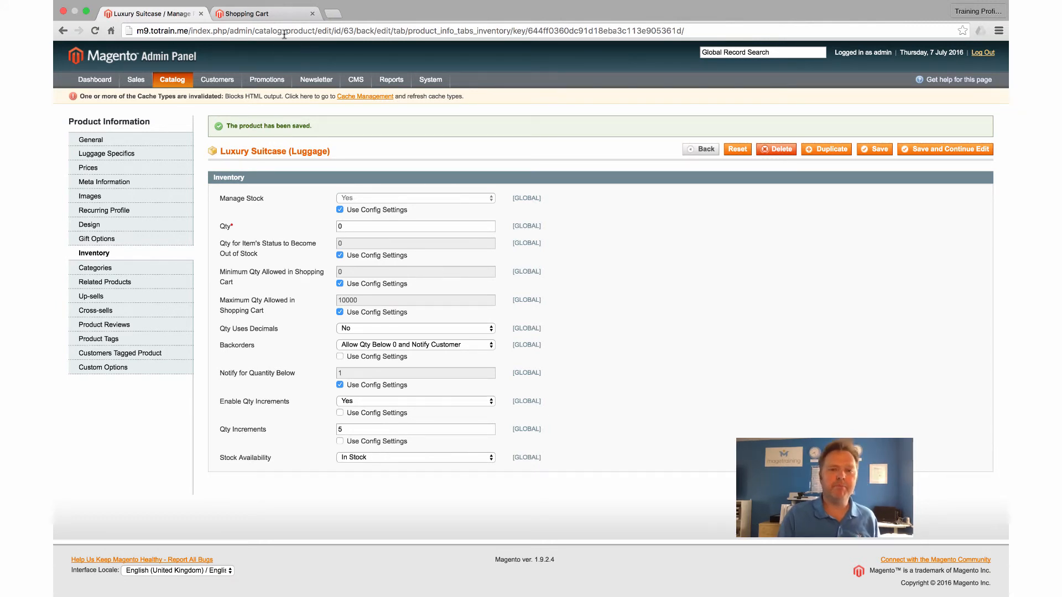
{"action": "left_click", "coordinate": [260, 14]}
{"action": "left_click", "coordinate": [591, 250]}
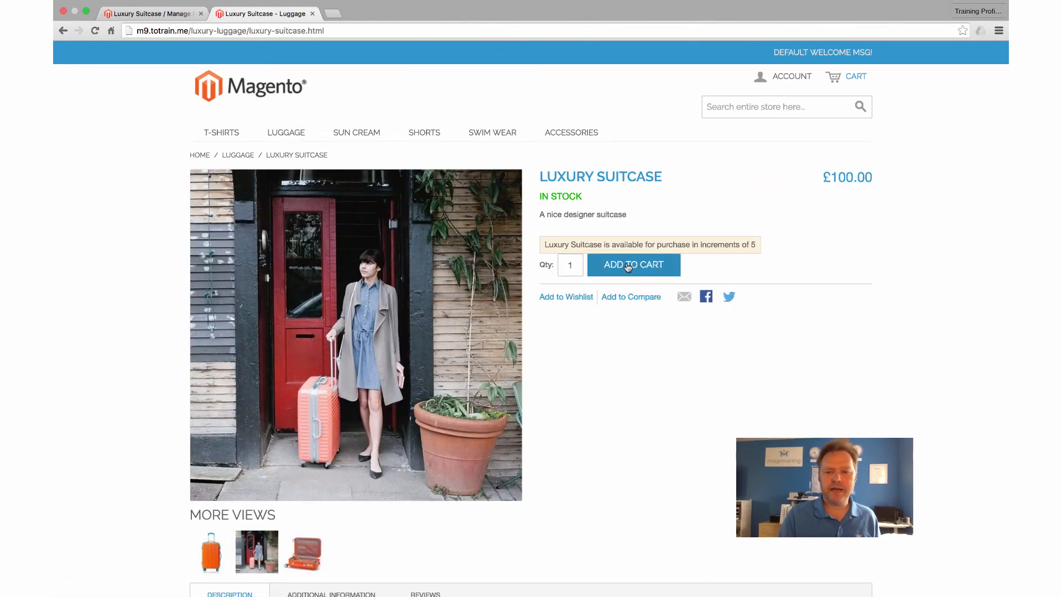
In the admin product page, set the Luxury Suitcase's Stock Availability to Out of Stock and save while continuing to edit
{"action": "left_click", "coordinate": [159, 14]}
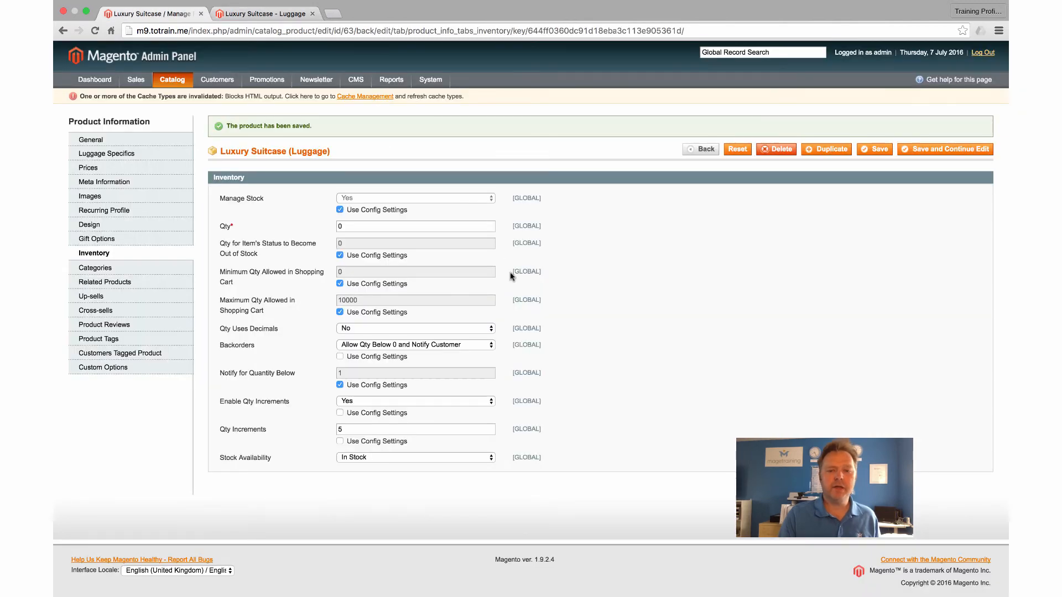
{"action": "left_click", "coordinate": [420, 457]}
{"action": "left_click", "coordinate": [406, 468]}
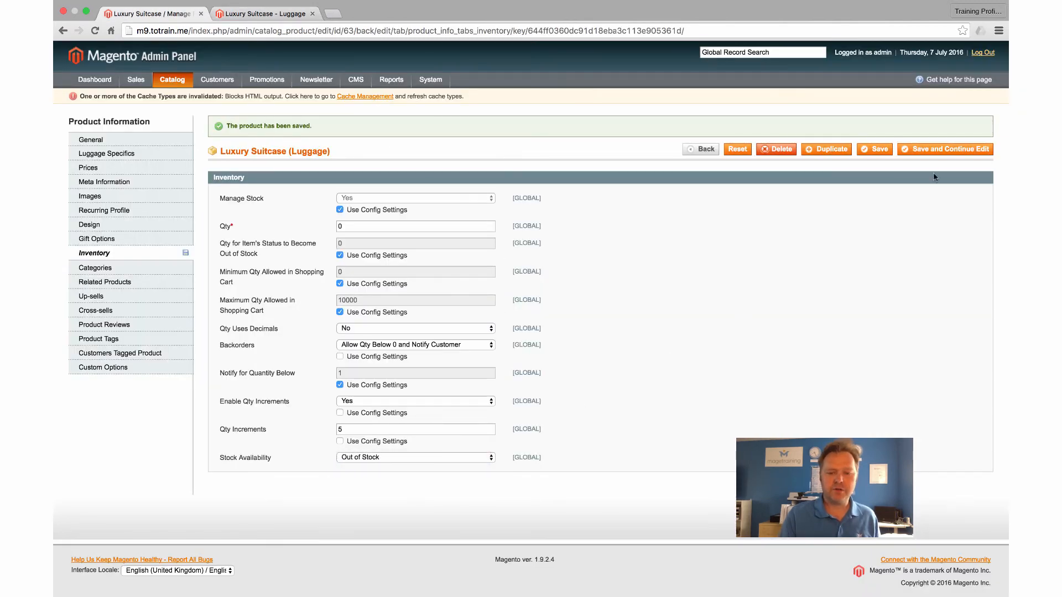
{"action": "left_click", "coordinate": [937, 155]}
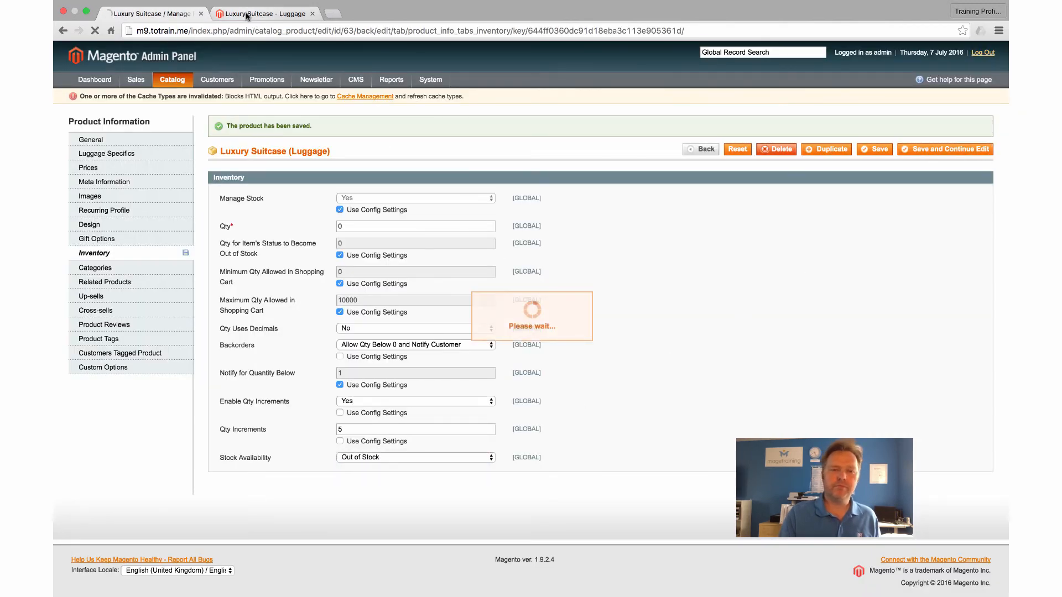
Reload the Luxury Suitcase's storefront page to check its availability, and return to the admin inventory settings
{"action": "left_click", "coordinate": [250, 14]}
{"action": "left_click", "coordinate": [96, 31]}
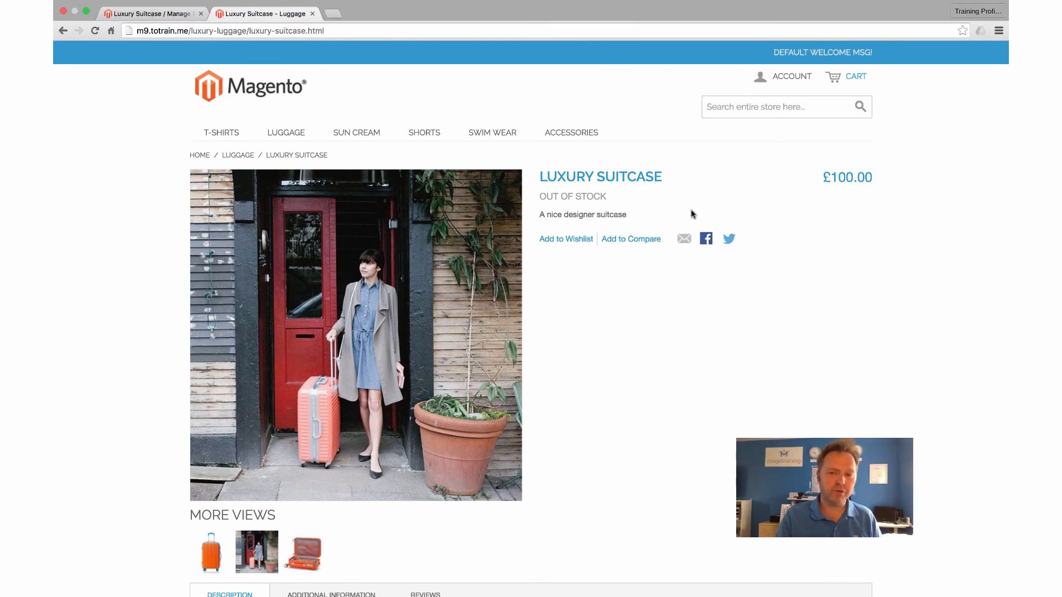
{"action": "left_click", "coordinate": [165, 14]}
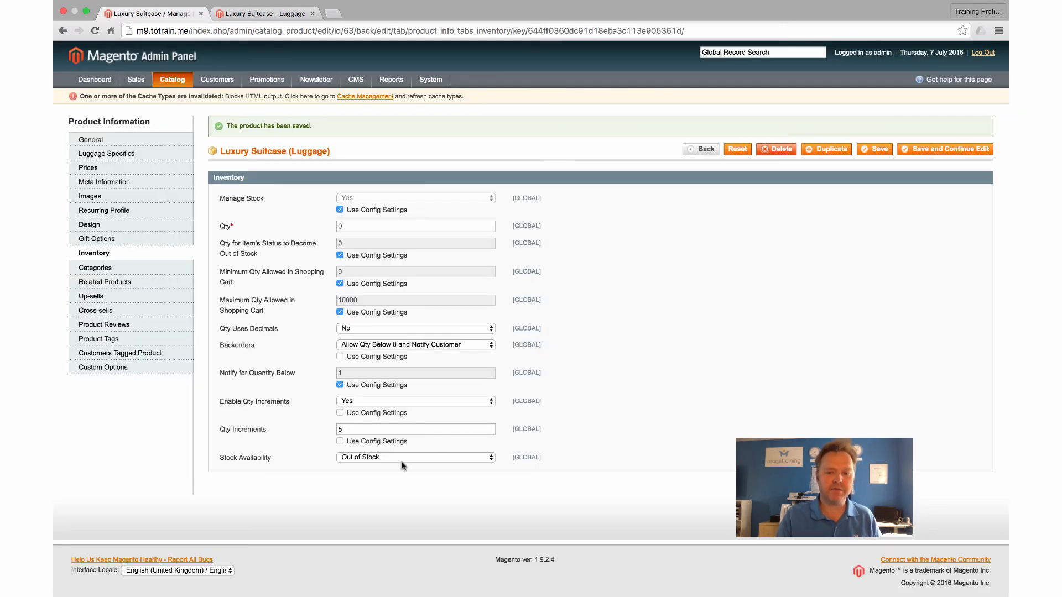